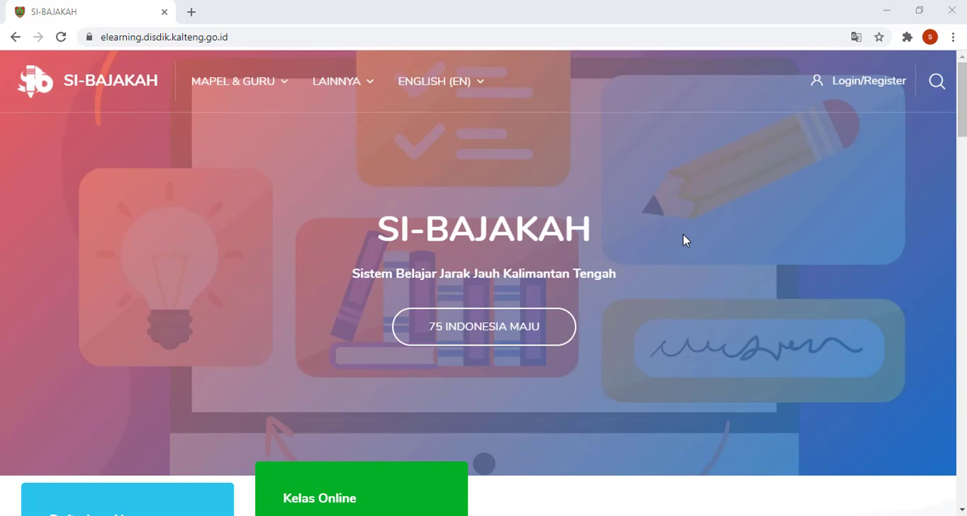
Step: Log in to the e-learning site with the account's username and password
{"action": "left_click", "coordinate": [836, 87]}
{"action": "left_click", "coordinate": [527, 242]}
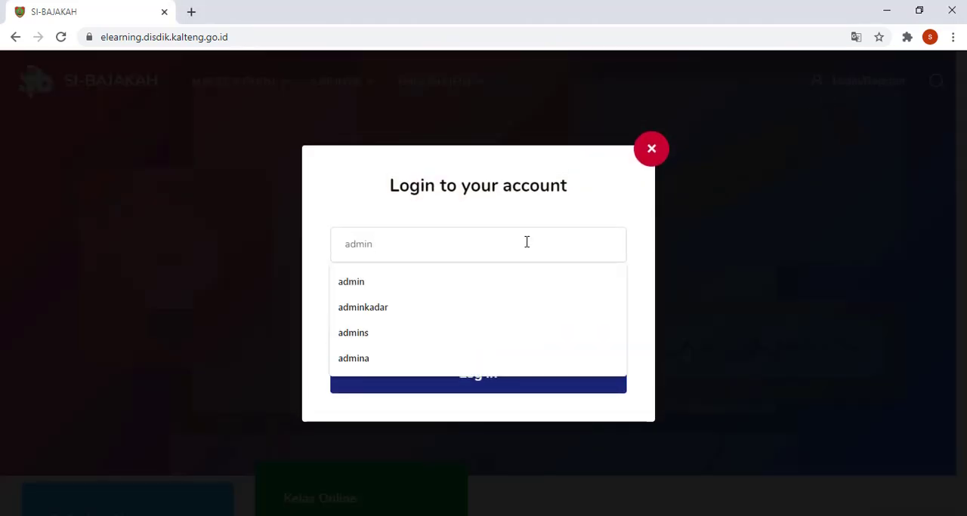
{"action": "type", "text": "a"}
{"action": "key", "text": "BackSpace"}
{"action": "key", "text": "BackSpace"}
{"action": "key", "text": "BackSpace"}
{"action": "key", "text": "BackSpace"}
{"action": "key", "text": "BackSpace"}
{"action": "key", "text": "BackSpace"}
{"action": "type", "text": "elmy"}
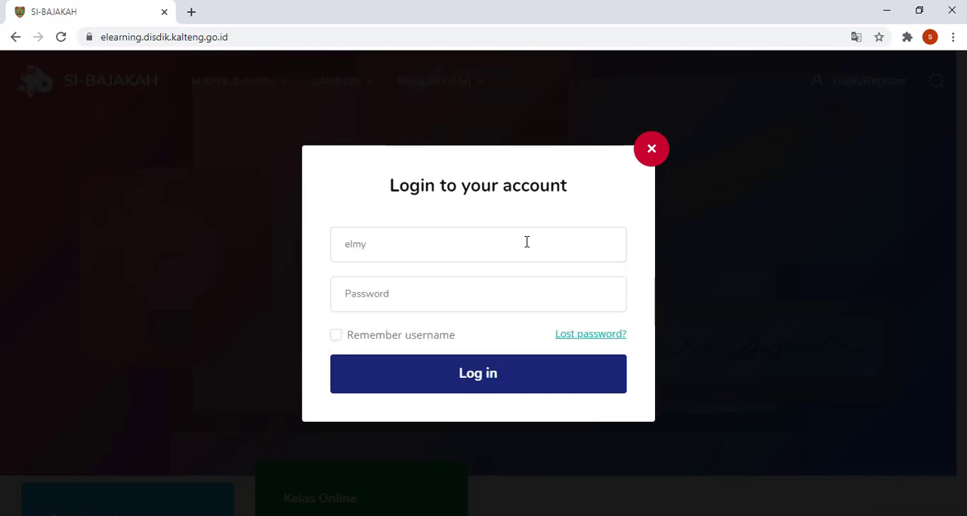
{"action": "key", "text": "Tab"}
{"action": "type", "text": "***********"}
{"action": "key", "text": "Return"}
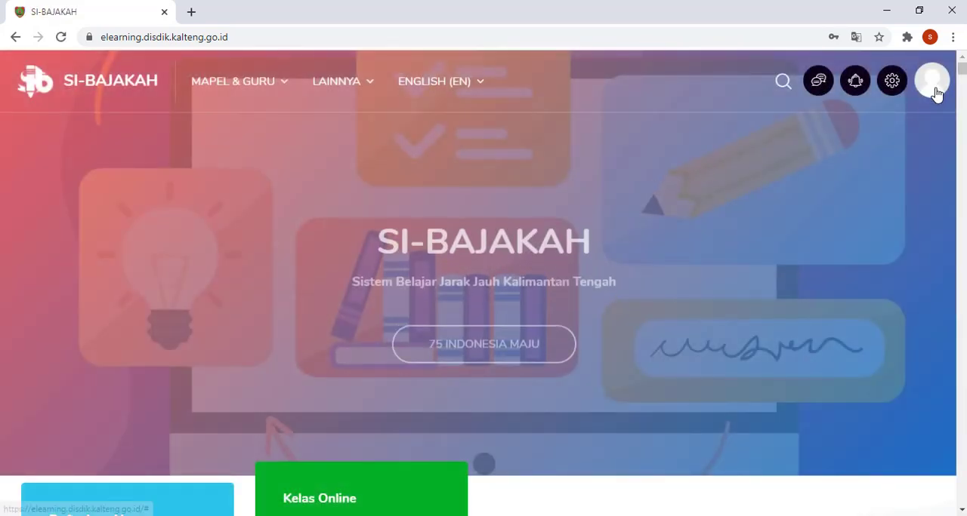
Step: Go to the account's dashboard and open the course KELAS LATIHAN BIMTEK INTEGRASI TIK ANGKATAN 1
{"action": "left_click", "coordinate": [933, 83]}
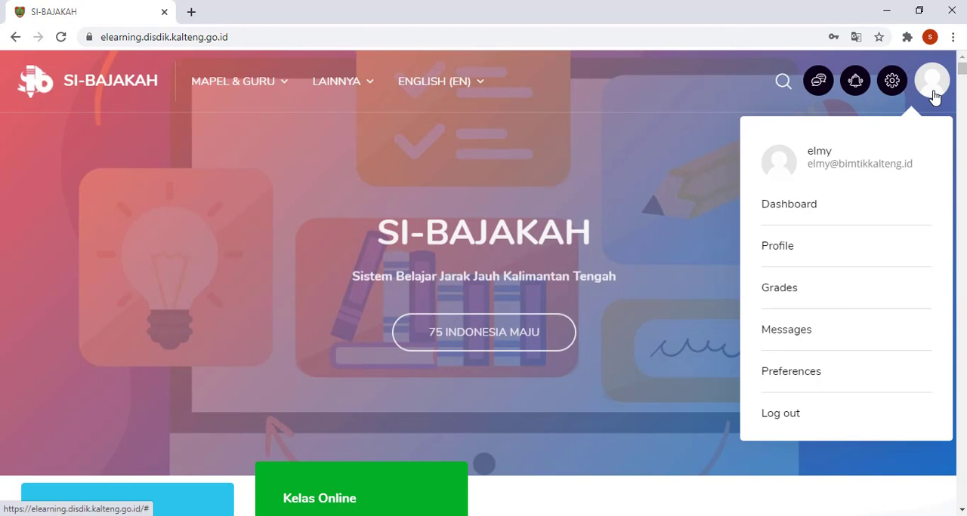
{"action": "left_click", "coordinate": [813, 211]}
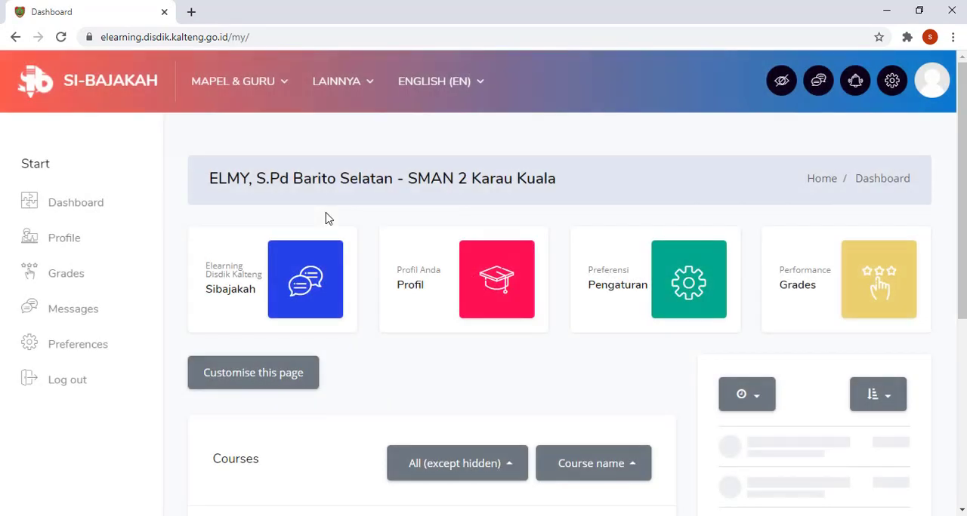
{"action": "scroll", "coordinate": [327, 217], "scroll_direction": "down", "scroll_amount": 4}
{"action": "scroll", "coordinate": [328, 218], "scroll_direction": "down", "scroll_amount": 2}
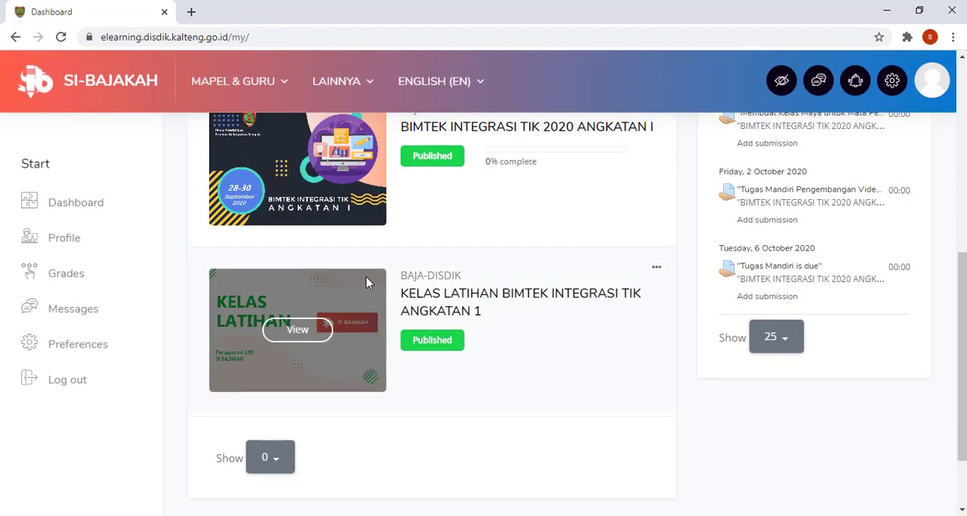
{"action": "left_click_drag", "start_coordinate": [400, 277], "coordinate": [524, 294]}
{"action": "left_click", "coordinate": [535, 324]}
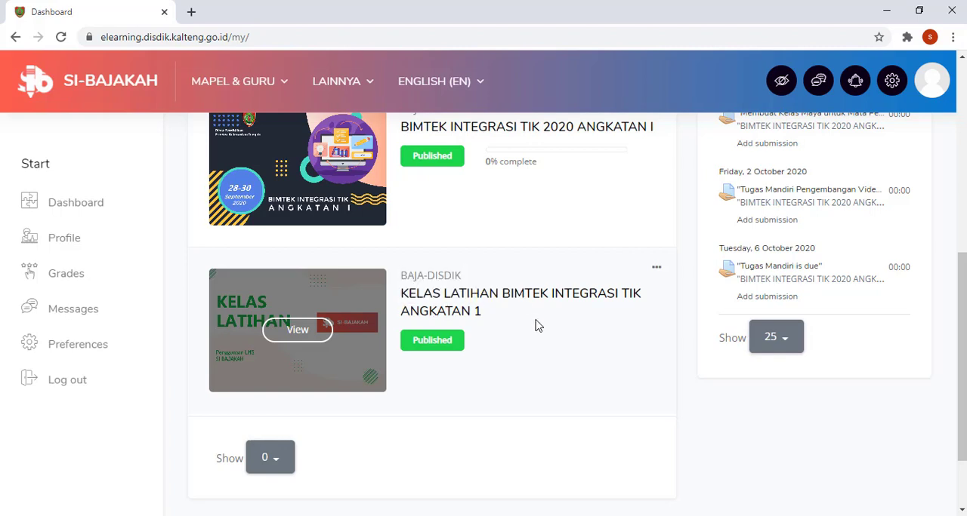
{"action": "left_click", "coordinate": [307, 332]}
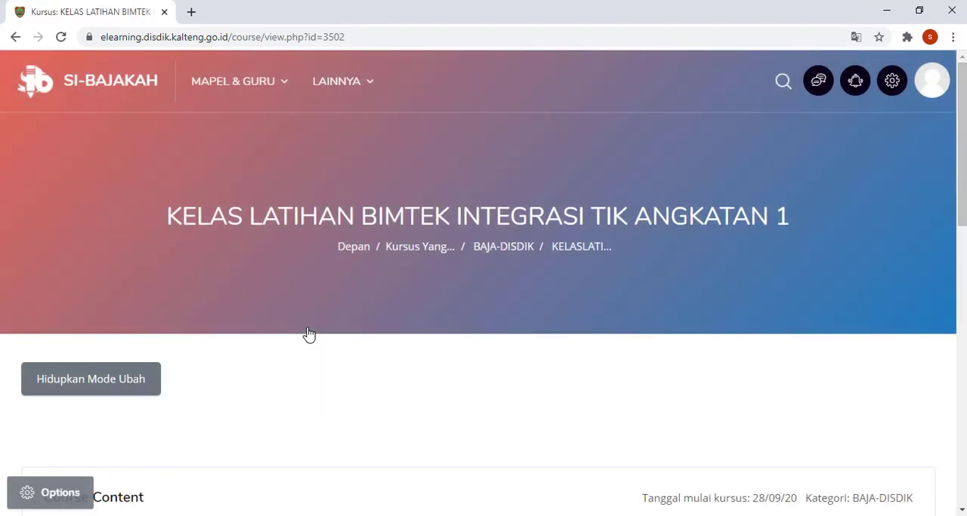
Step: Look over the course page and its list of content sections
{"action": "scroll", "coordinate": [309, 335], "scroll_direction": "down", "scroll_amount": 3}
{"action": "scroll", "coordinate": [308, 335], "scroll_direction": "up", "scroll_amount": 2}
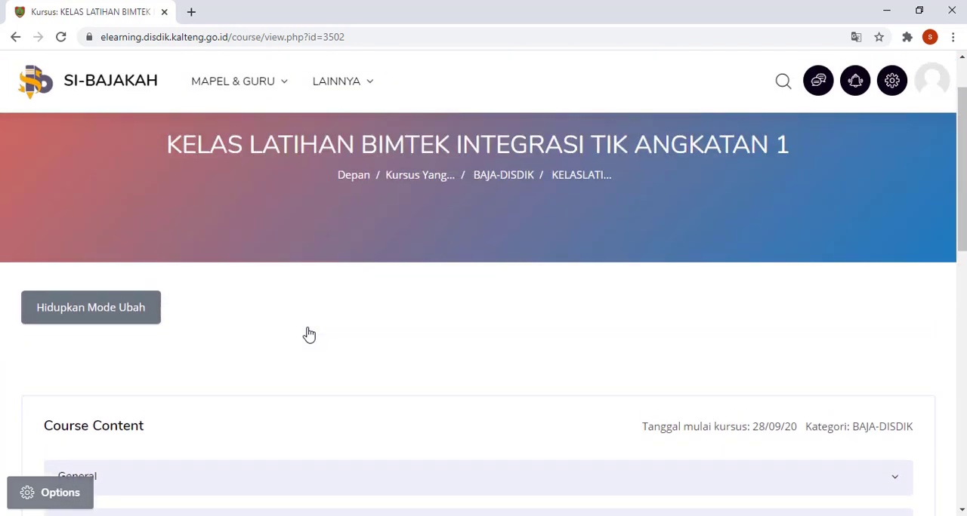
{"action": "scroll", "coordinate": [309, 334], "scroll_direction": "up", "scroll_amount": 1}
{"action": "scroll", "coordinate": [308, 335], "scroll_direction": "down", "scroll_amount": 3}
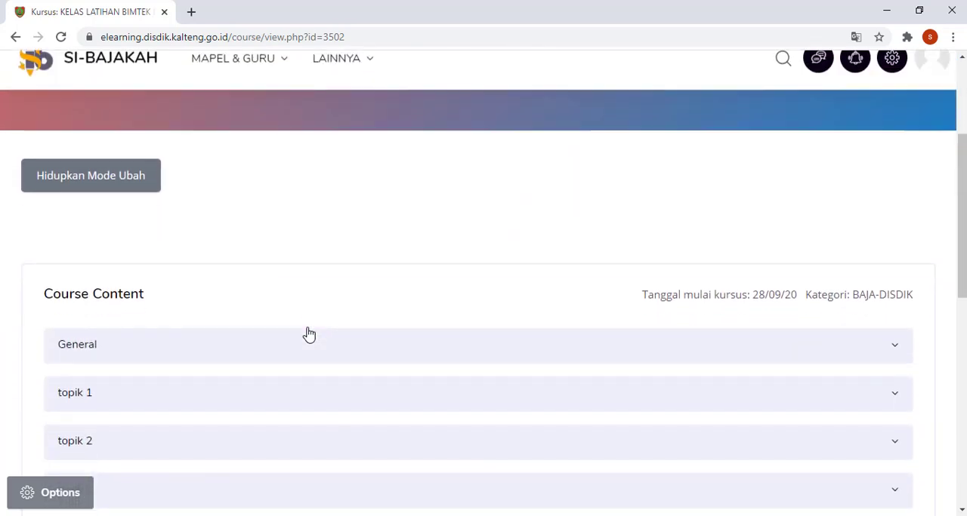
{"action": "scroll", "coordinate": [309, 334], "scroll_direction": "down", "scroll_amount": 1}
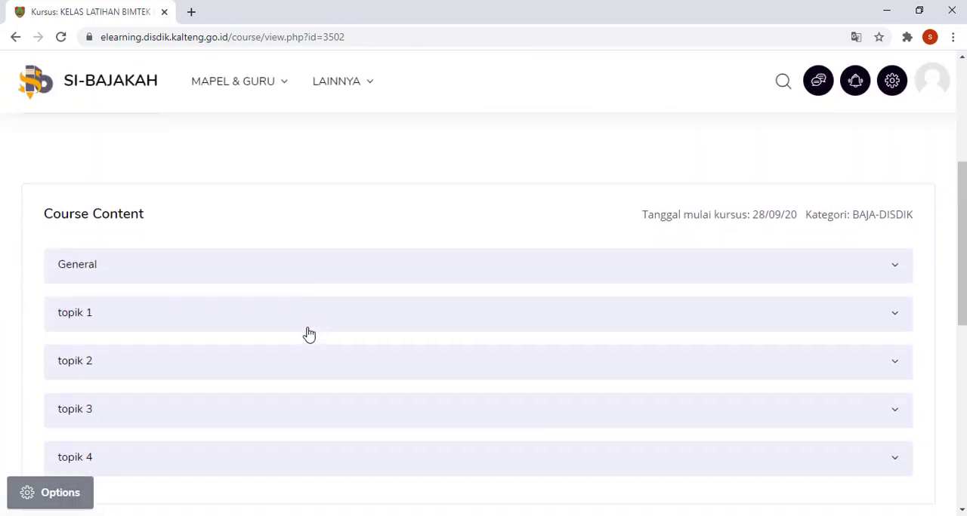
{"action": "scroll", "coordinate": [309, 335], "scroll_direction": "down", "scroll_amount": 1}
{"action": "scroll", "coordinate": [309, 334], "scroll_direction": "up", "scroll_amount": 2}
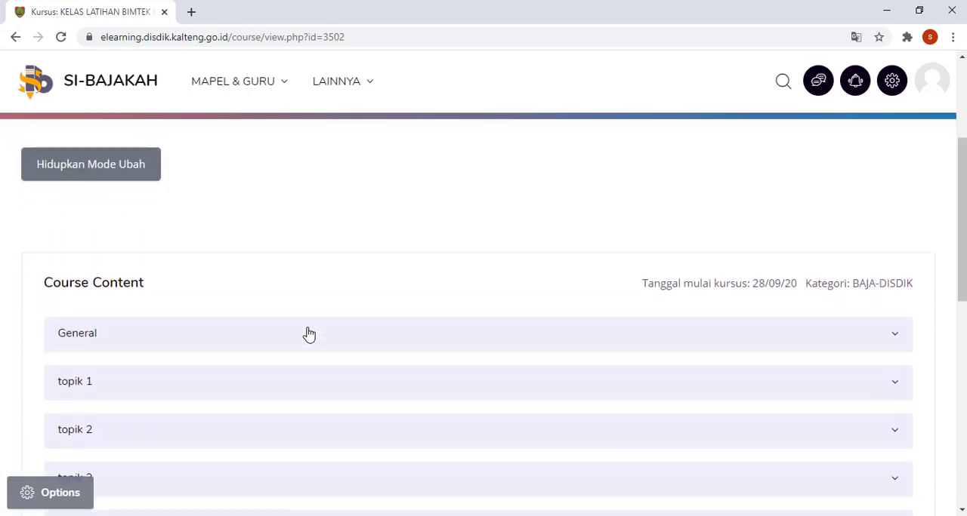
{"action": "scroll", "coordinate": [309, 335], "scroll_direction": "up", "scroll_amount": 1}
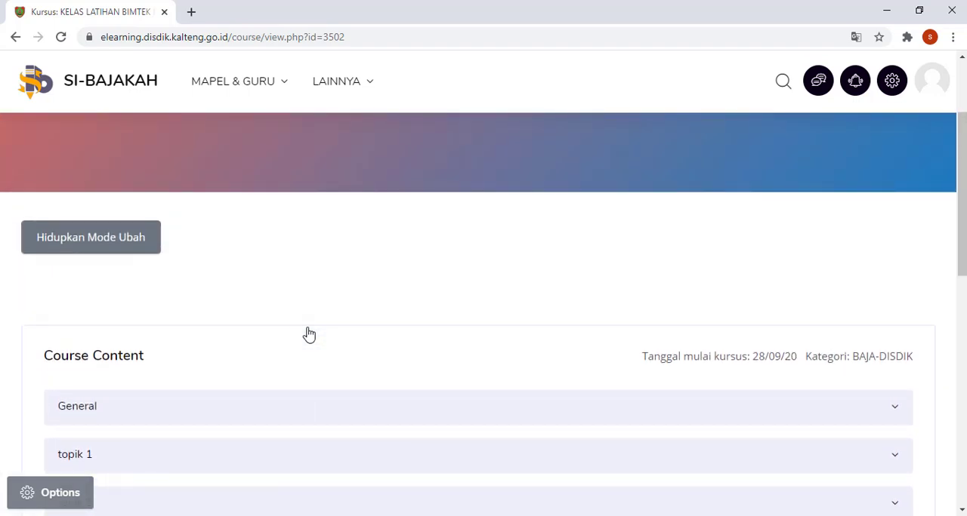
{"action": "scroll", "coordinate": [309, 334], "scroll_direction": "up", "scroll_amount": 2}
{"action": "scroll", "coordinate": [309, 334], "scroll_direction": "down", "scroll_amount": 1}
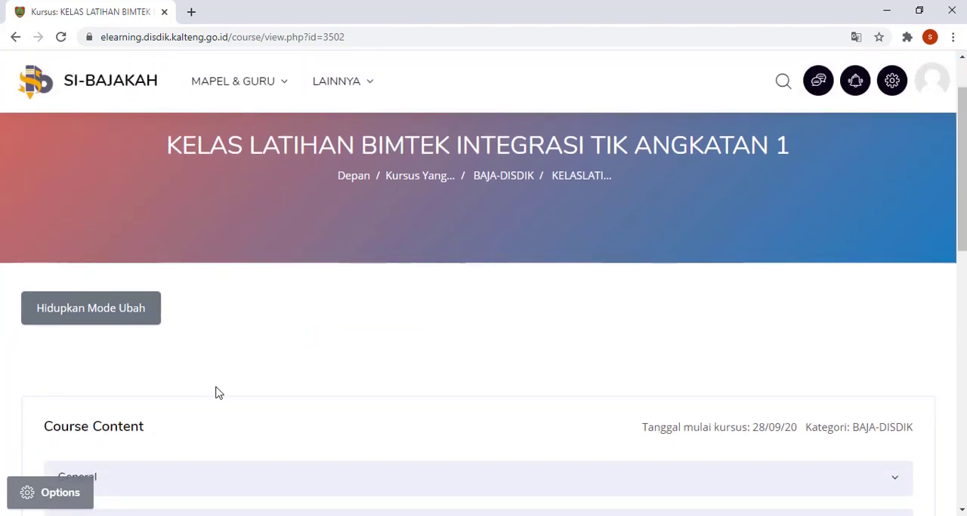
Step: Turn on editing mode for the course and bring its topic list into view
{"action": "left_click", "coordinate": [138, 313]}
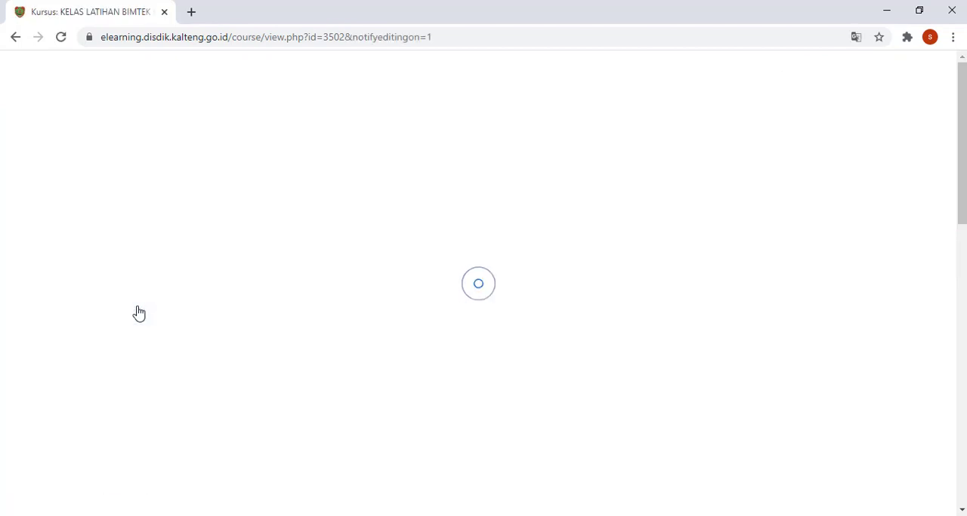
{"action": "scroll", "coordinate": [219, 300], "scroll_direction": "down", "scroll_amount": 2}
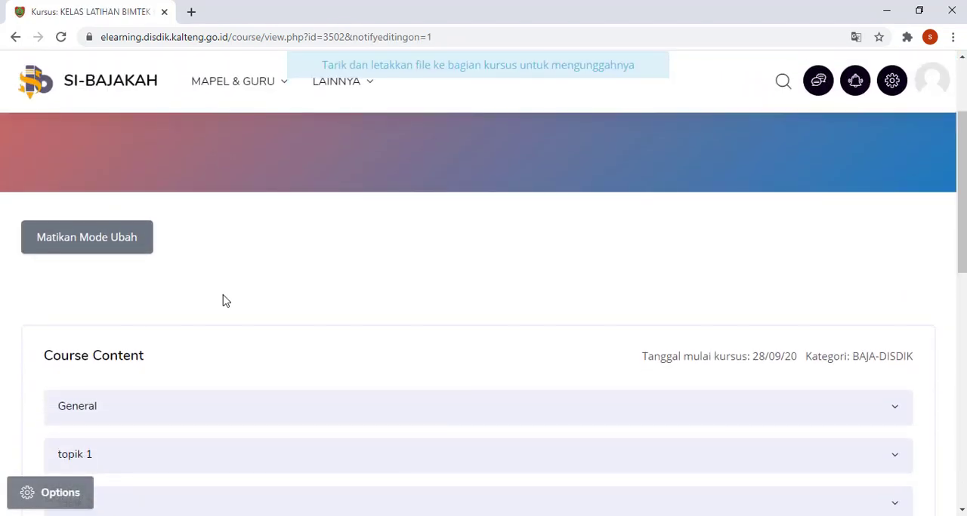
{"action": "scroll", "coordinate": [224, 301], "scroll_direction": "down", "scroll_amount": 1}
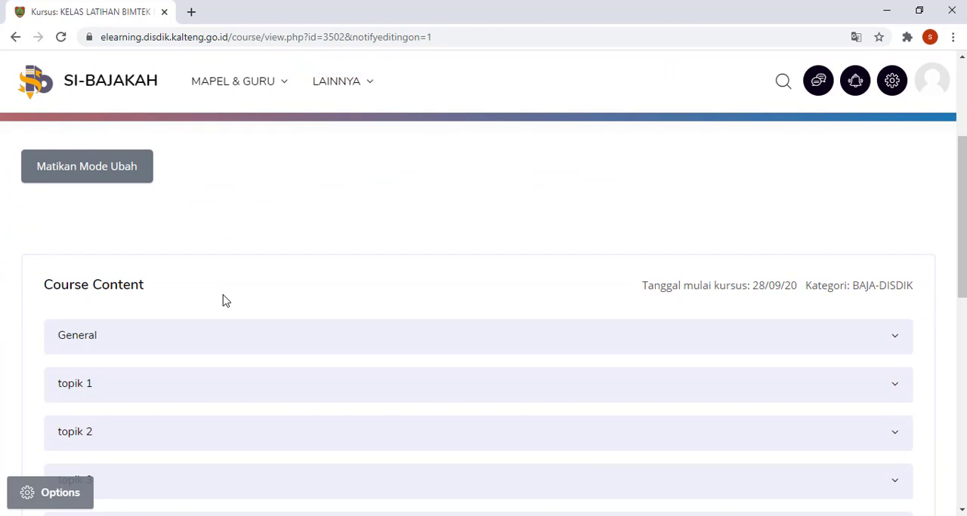
{"action": "scroll", "coordinate": [224, 301], "scroll_direction": "down", "scroll_amount": 1}
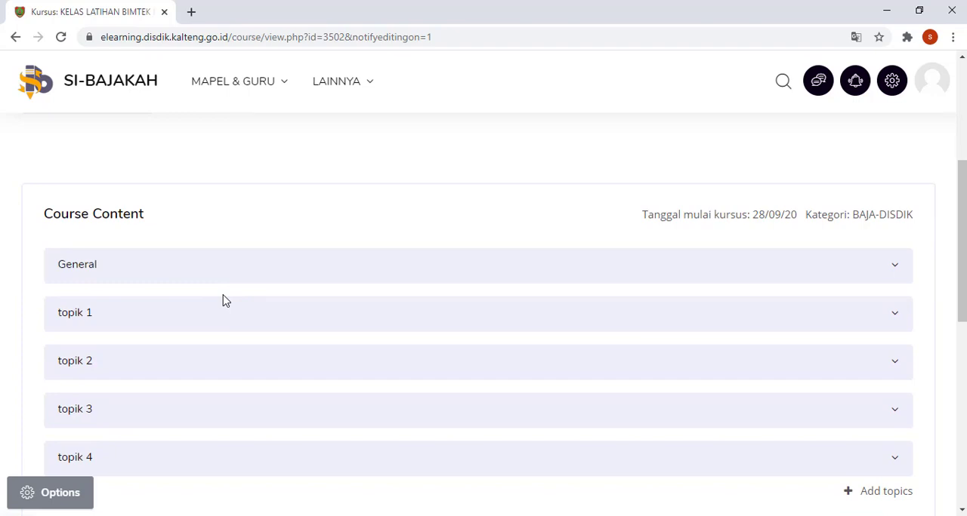
{"action": "scroll", "coordinate": [223, 300], "scroll_direction": "down", "scroll_amount": 1}
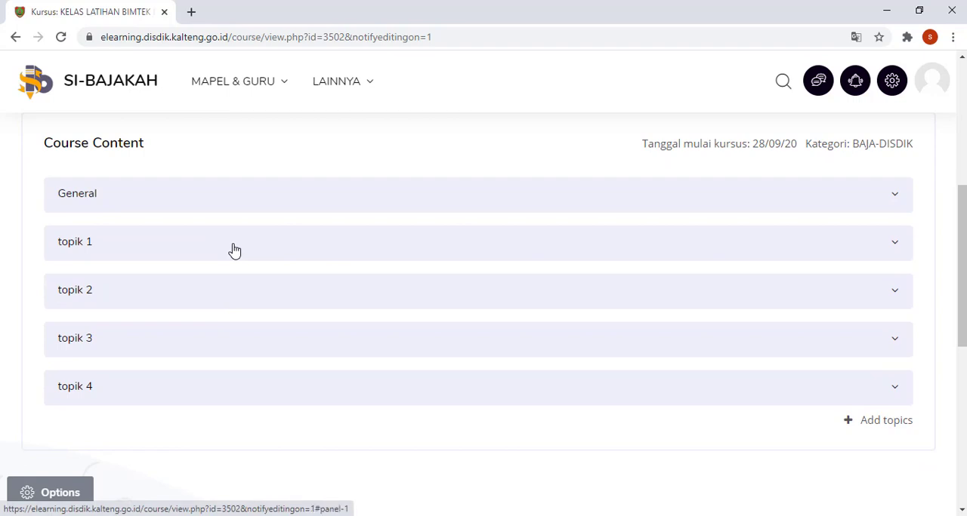
{"action": "left_click", "coordinate": [234, 251]}
{"action": "left_click", "coordinate": [234, 250]}
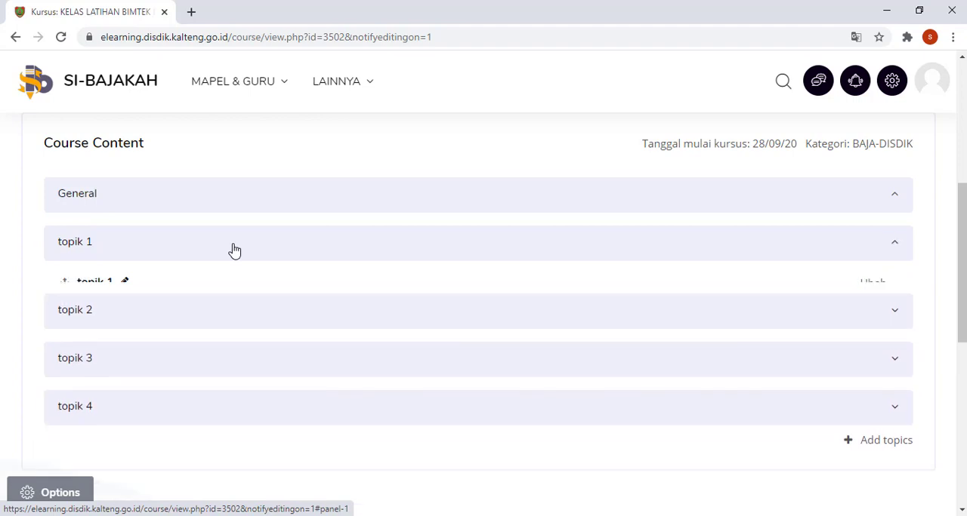
{"action": "left_click", "coordinate": [932, 87]}
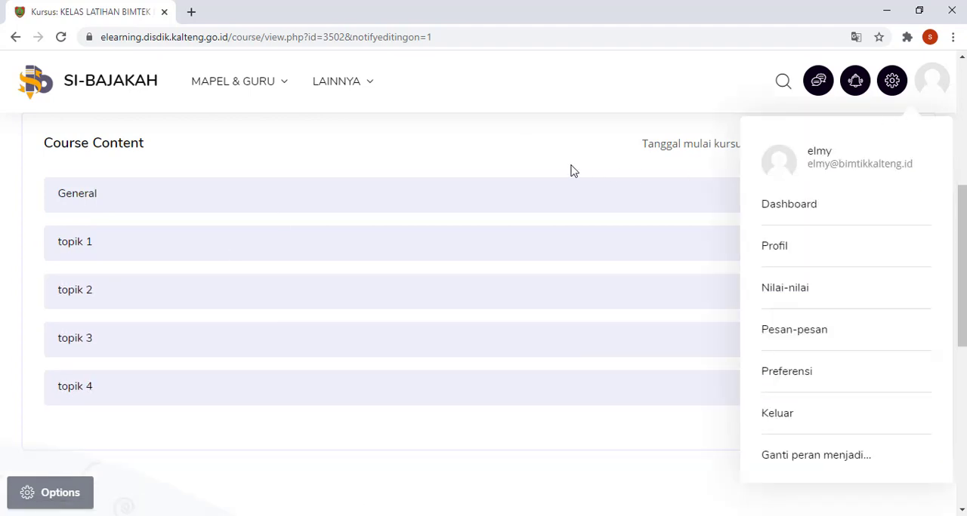
{"action": "left_click", "coordinate": [550, 154]}
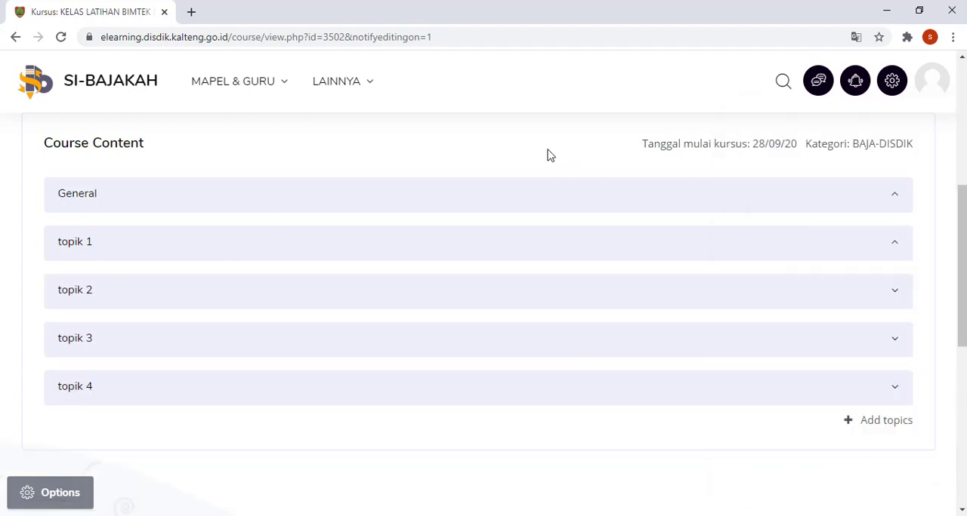
Step: Expand the topik 1 section and rename it BAHASA INGGRIS TOPIK 1
{"action": "left_click", "coordinate": [353, 247]}
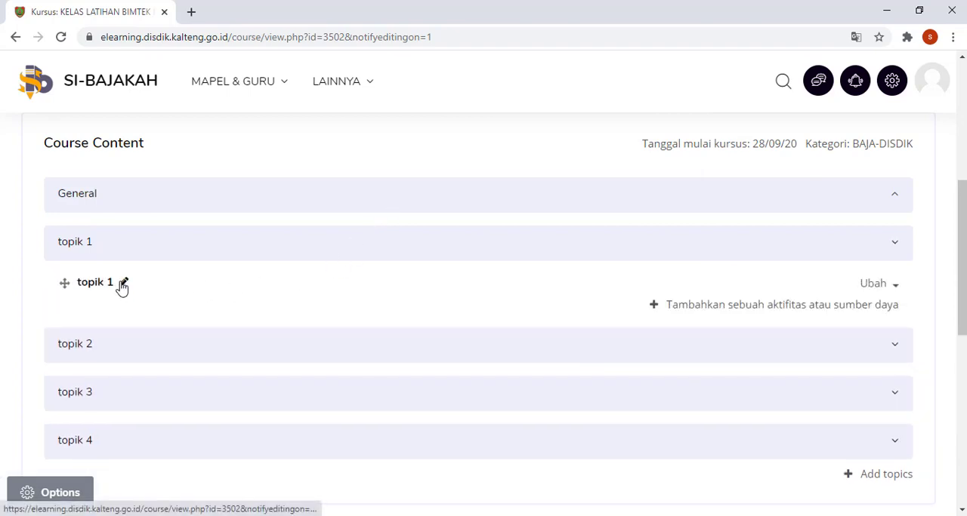
{"action": "left_click", "coordinate": [121, 283]}
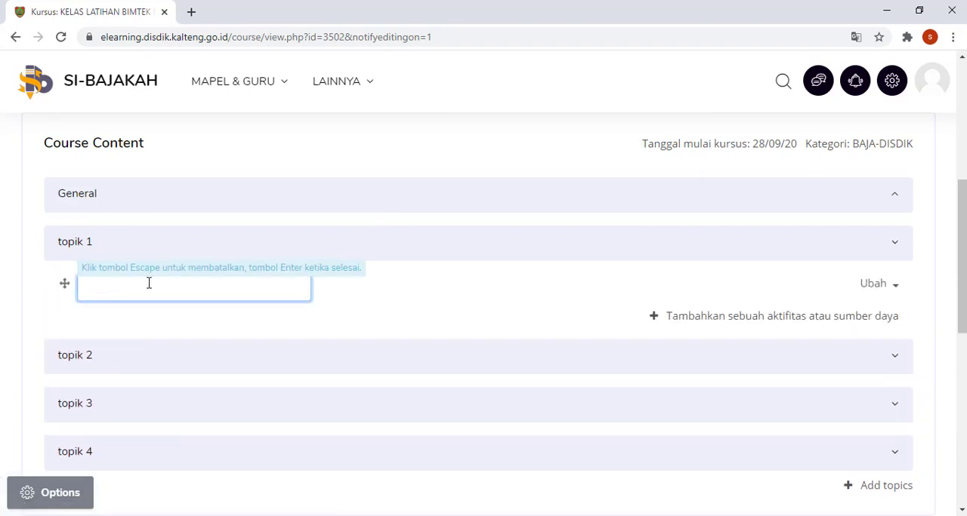
{"action": "type", "text": "BAHASA INGGRIS TOPIK 1"}
{"action": "key", "text": "Return"}
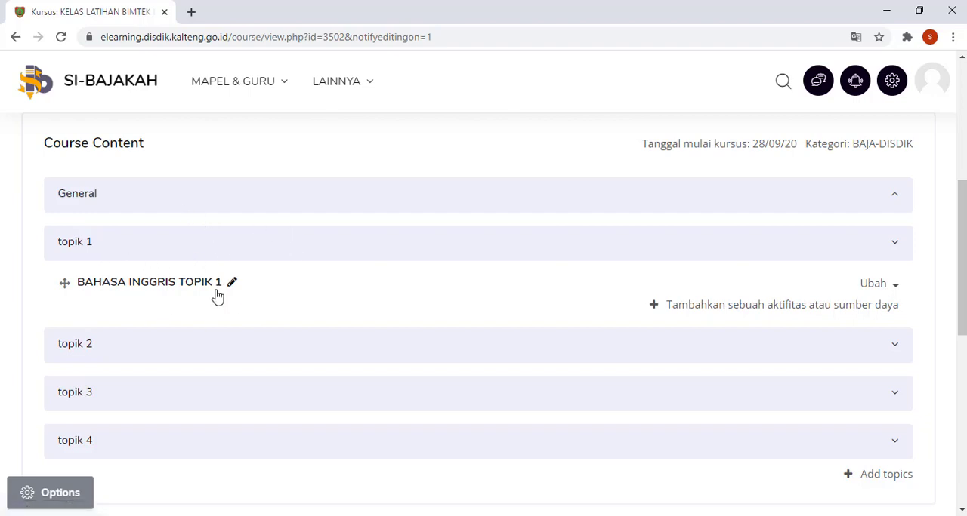
Step: Add 1 new topic to the end of the course content
{"action": "scroll", "coordinate": [216, 295], "scroll_direction": "down", "scroll_amount": 1}
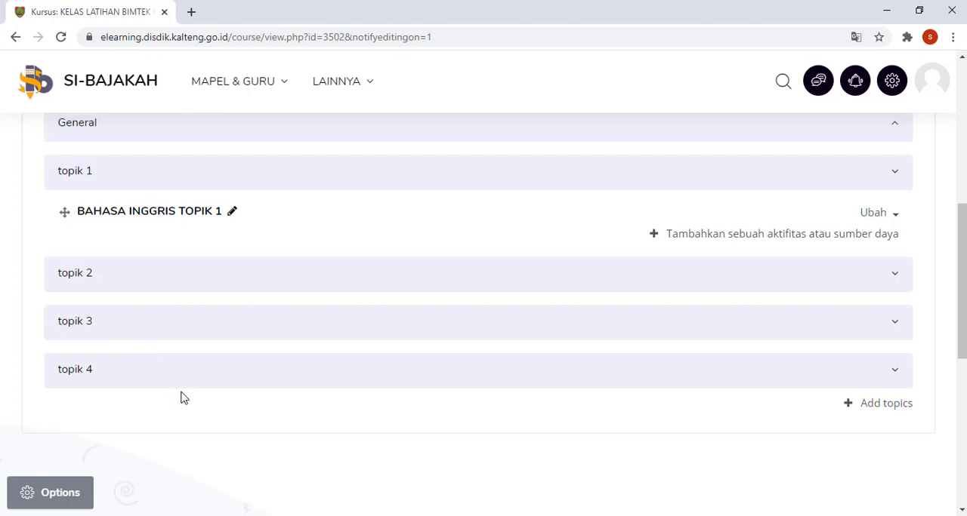
{"action": "left_click", "coordinate": [882, 408]}
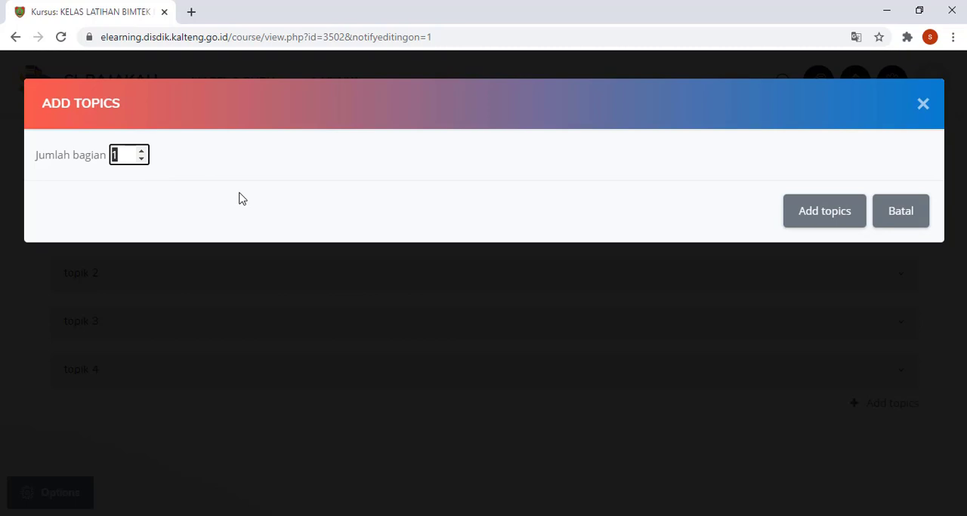
{"action": "left_click", "coordinate": [828, 219]}
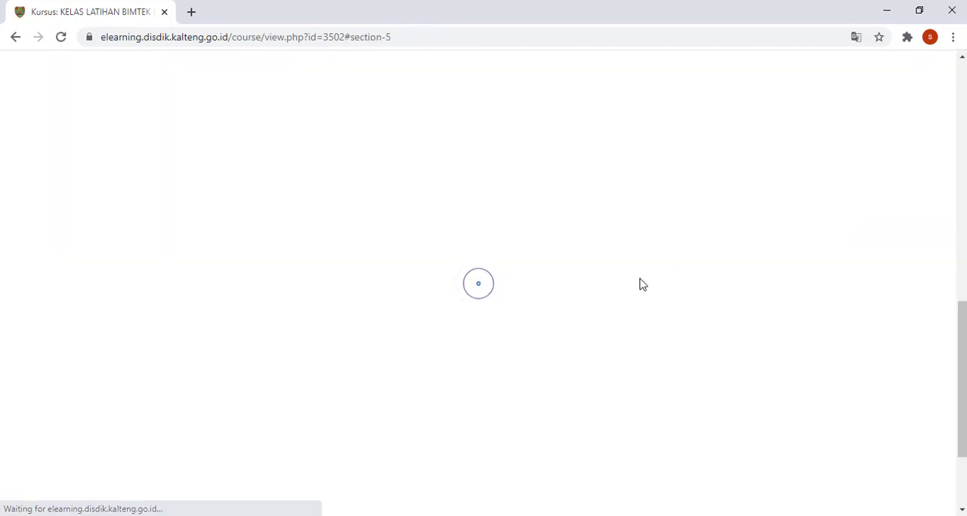
Step: Expand BAHASA INGGRIS TOPIK 1, review the activities and resources that can be added to it, and close the list without adding any
{"action": "scroll", "coordinate": [638, 287], "scroll_direction": "up", "scroll_amount": 5}
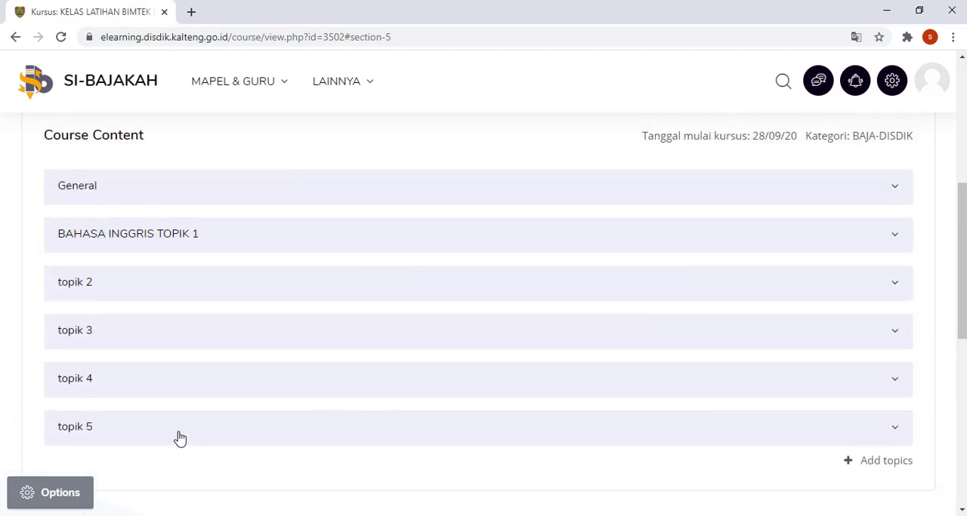
{"action": "left_click", "coordinate": [210, 243]}
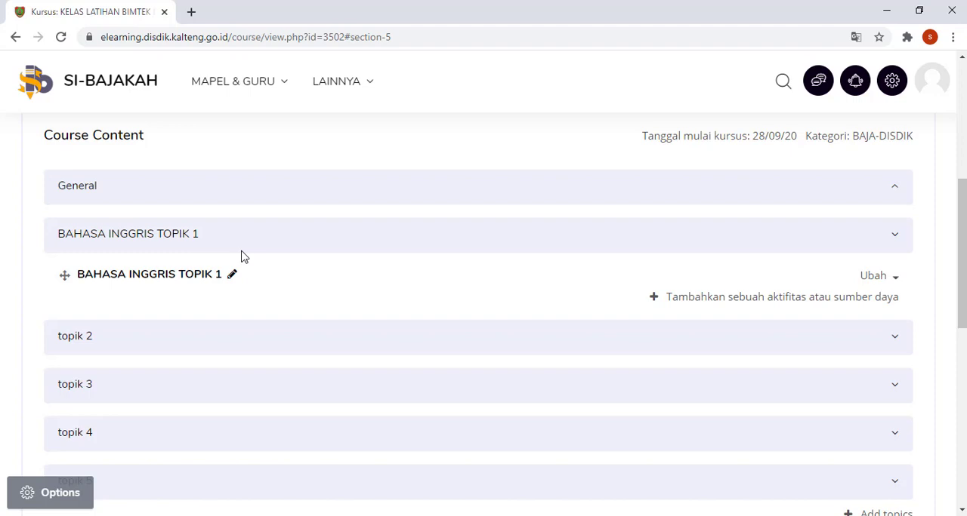
{"action": "left_click", "coordinate": [747, 301]}
{"action": "left_click_drag", "start_coordinate": [460, 210], "coordinate": [464, 370]}
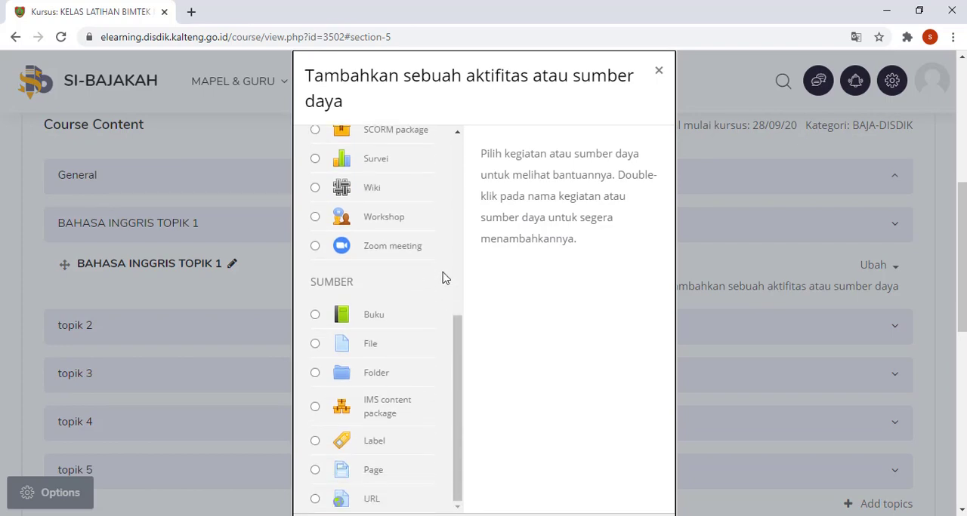
{"action": "scroll", "coordinate": [444, 278], "scroll_direction": "up", "scroll_amount": 1}
{"action": "scroll", "coordinate": [444, 278], "scroll_direction": "up", "scroll_amount": 4}
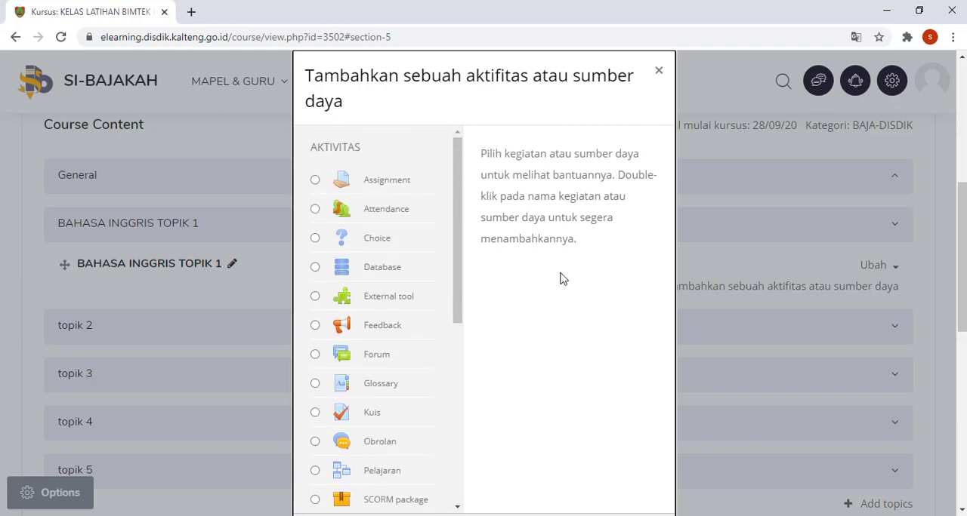
{"action": "scroll", "coordinate": [569, 277], "scroll_direction": "down", "scroll_amount": 2}
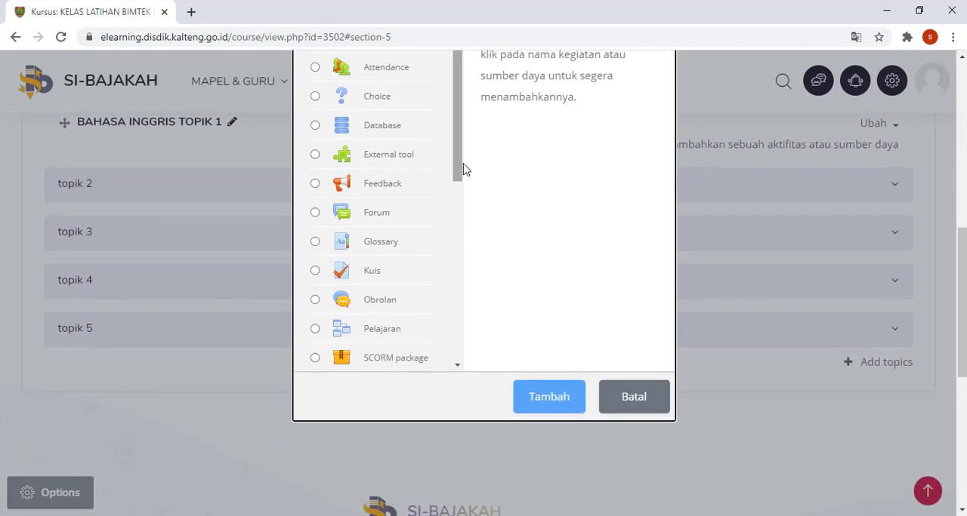
{"action": "mouse_move", "coordinate": [459, 158]}
{"action": "left_mouse_down"}
{"action": "mouse_move", "coordinate": [460, 242]}
{"action": "mouse_move", "coordinate": [475, 176]}
{"action": "mouse_move", "coordinate": [470, 141]}
{"action": "mouse_move", "coordinate": [476, 155]}
{"action": "left_mouse_up"}
{"action": "scroll", "coordinate": [481, 169], "scroll_direction": "up", "scroll_amount": 1}
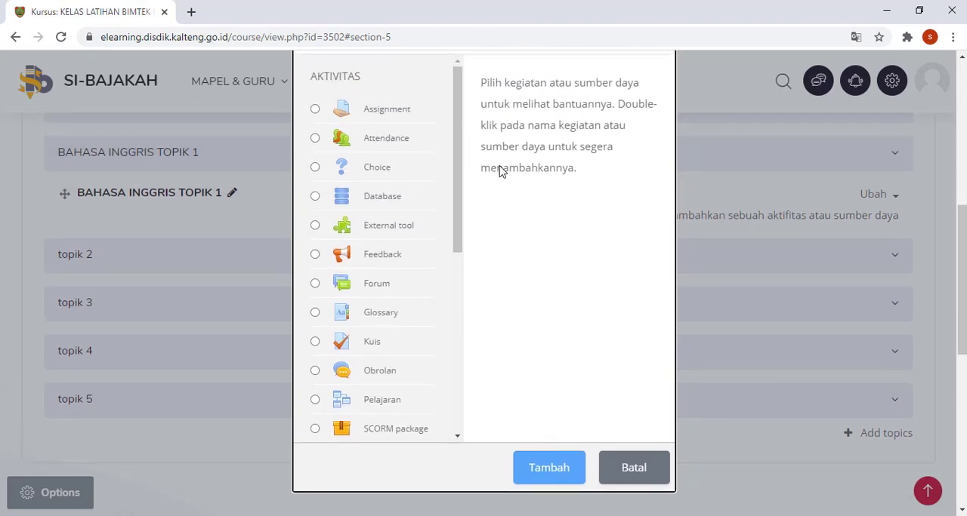
{"action": "left_click", "coordinate": [641, 474]}
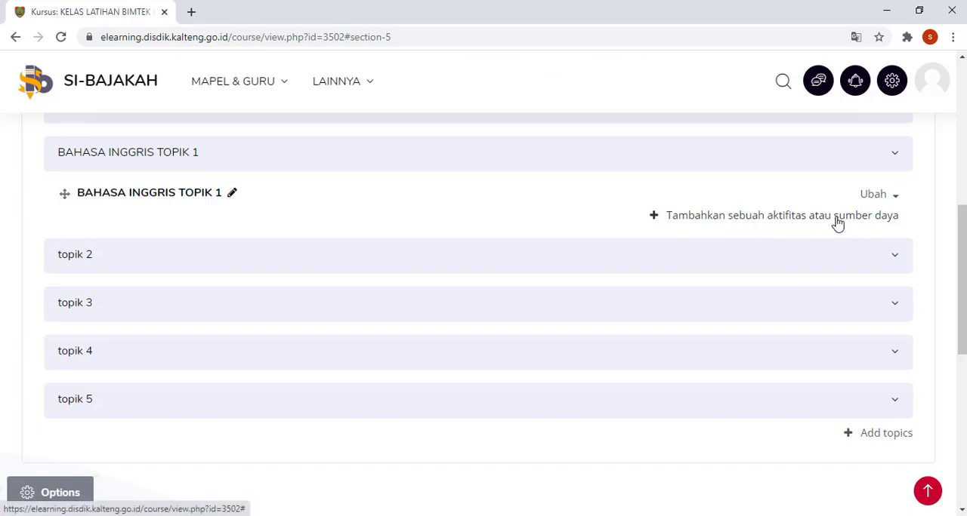
Step: Start adding a URL resource to BAHASA INGGRIS TOPIK 1
{"action": "left_click", "coordinate": [766, 219]}
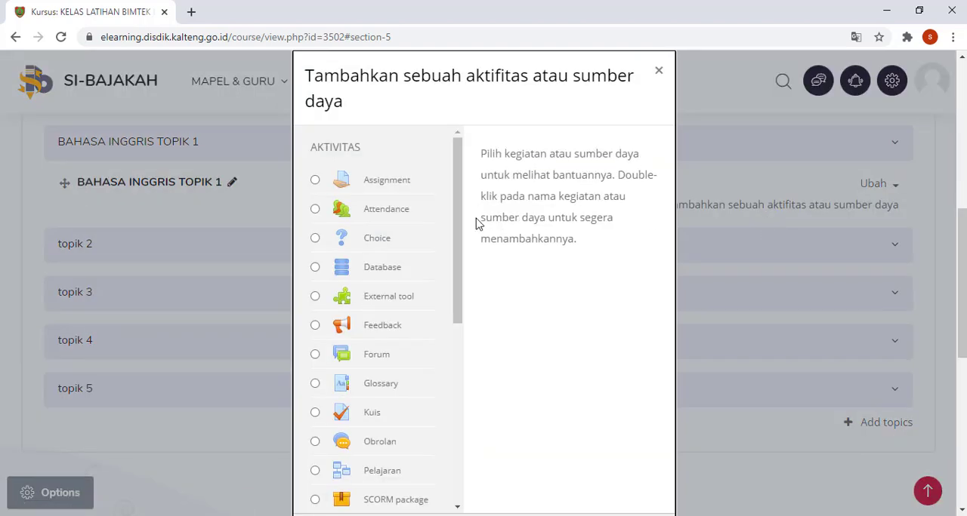
{"action": "left_click_drag", "start_coordinate": [459, 200], "coordinate": [474, 350]}
{"action": "scroll", "coordinate": [499, 350], "scroll_direction": "down", "scroll_amount": 1}
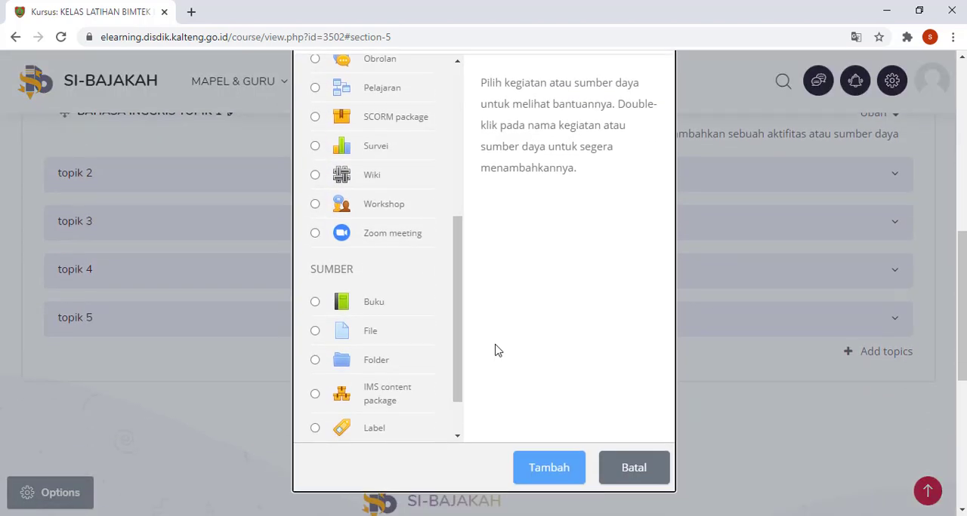
{"action": "left_click_drag", "start_coordinate": [458, 294], "coordinate": [466, 328]}
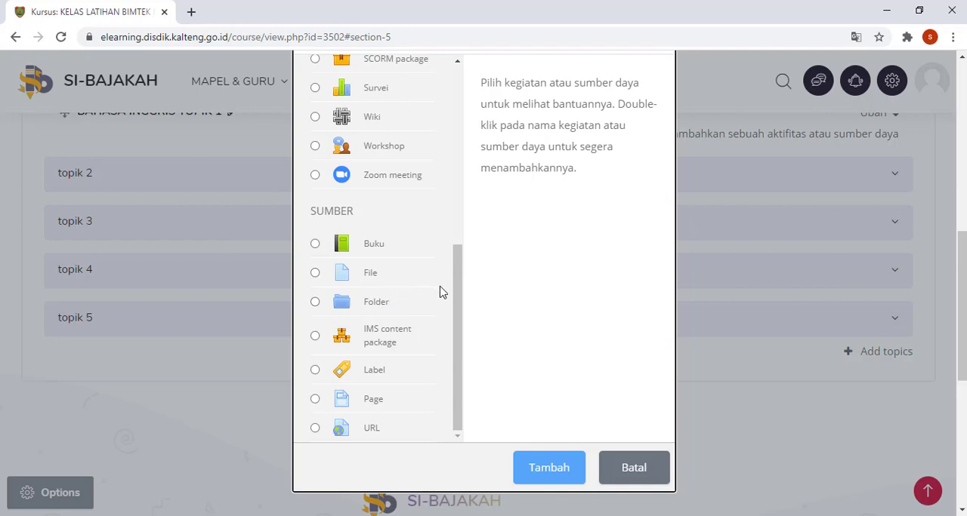
{"action": "left_click", "coordinate": [369, 437]}
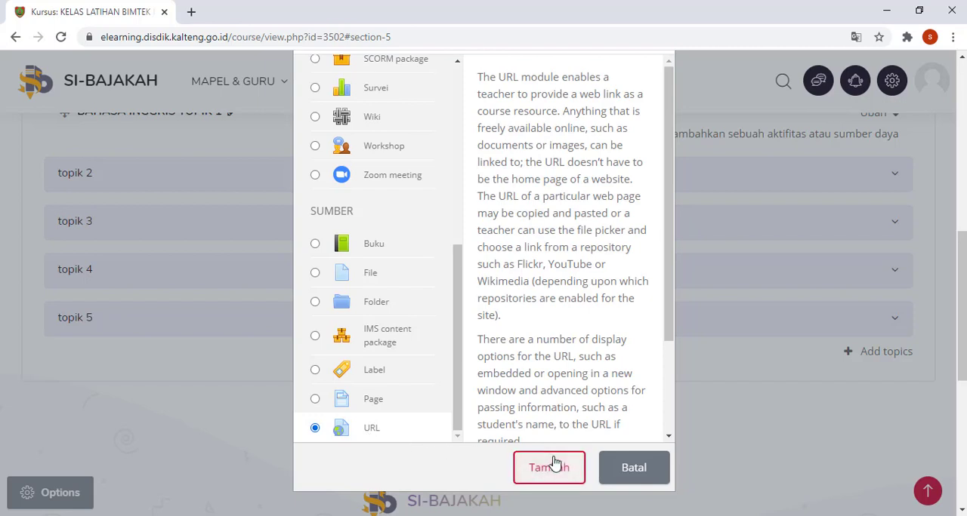
{"action": "mouse_move", "coordinate": [458, 343]}
{"action": "left_mouse_down"}
{"action": "mouse_move", "coordinate": [458, 329]}
{"action": "mouse_move", "coordinate": [459, 356]}
{"action": "mouse_move", "coordinate": [457, 198]}
{"action": "mouse_move", "coordinate": [462, 350]}
{"action": "left_mouse_up"}
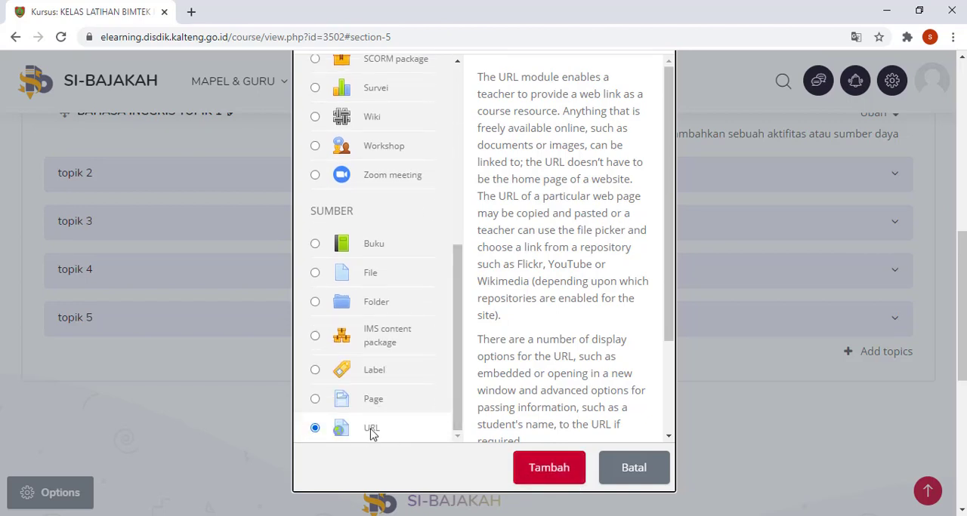
{"action": "left_click", "coordinate": [537, 467]}
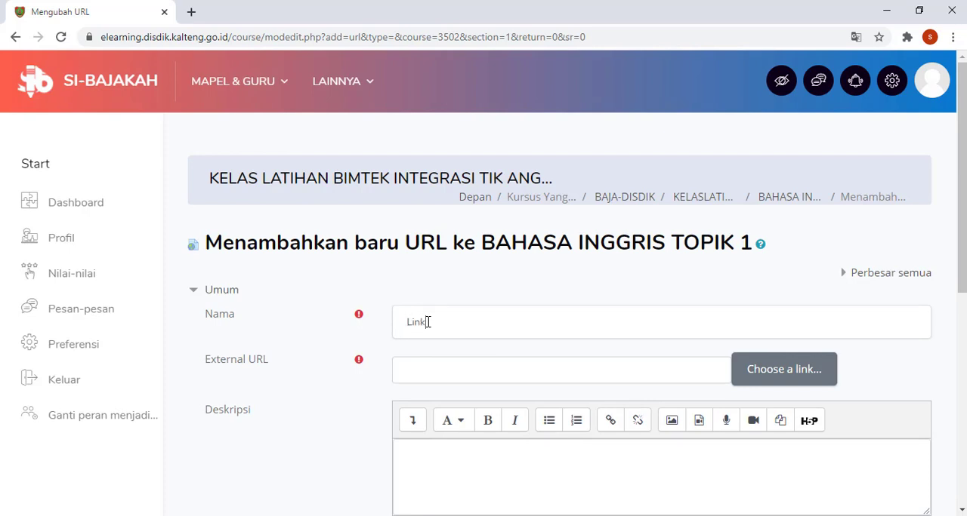
Step: Name the new URL resource "Link Grub WA"
{"action": "type", "text": "deo Conference"}
{"action": "key", "text": "ctrl+a"}
{"action": "type", "text": "Link G"}
{"action": "type", "text": "ub"}
{"action": "key", "text": "BackSpace"}
{"action": "key", "text": "BackSpace"}
{"action": "type", "text": "ruGru"}
{"action": "left_click", "coordinate": [441, 373]}
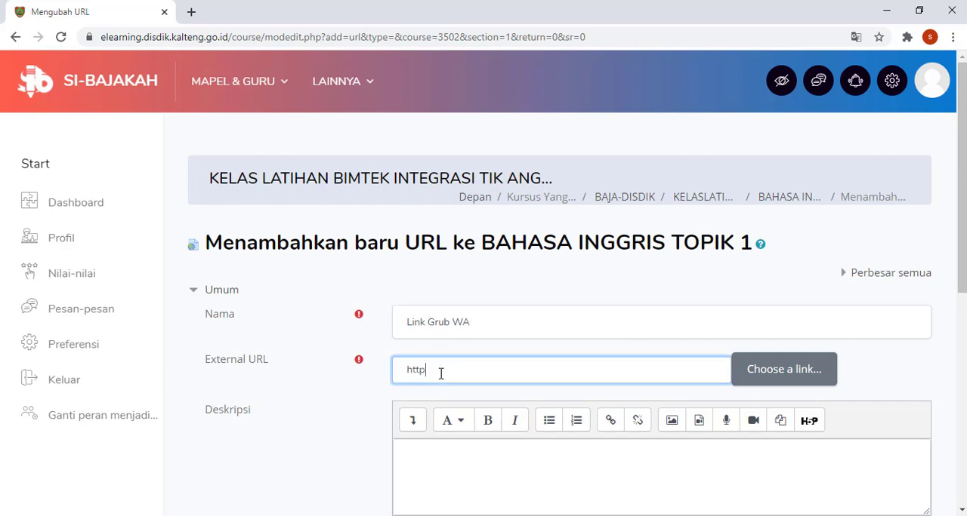
{"action": "type", "text": "http://web.wa.com"}
Step: Begin the URL resource's description with "Selamat bergabung siswa-siswi yang hebat,"
{"action": "scroll", "coordinate": [449, 389], "scroll_direction": "down", "scroll_amount": 1}
{"action": "left_click", "coordinate": [471, 371]}
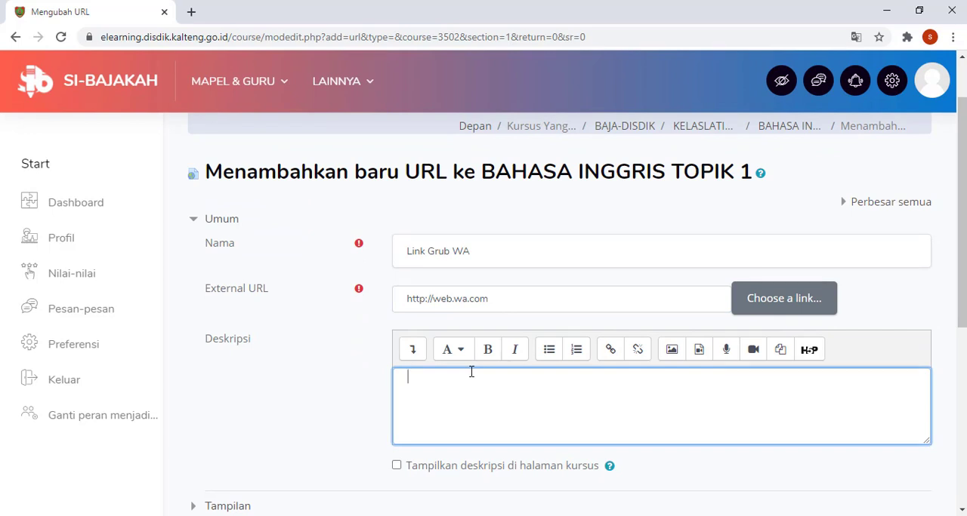
{"action": "type", "text": "Selamat beragabung siswa-siswi y"}
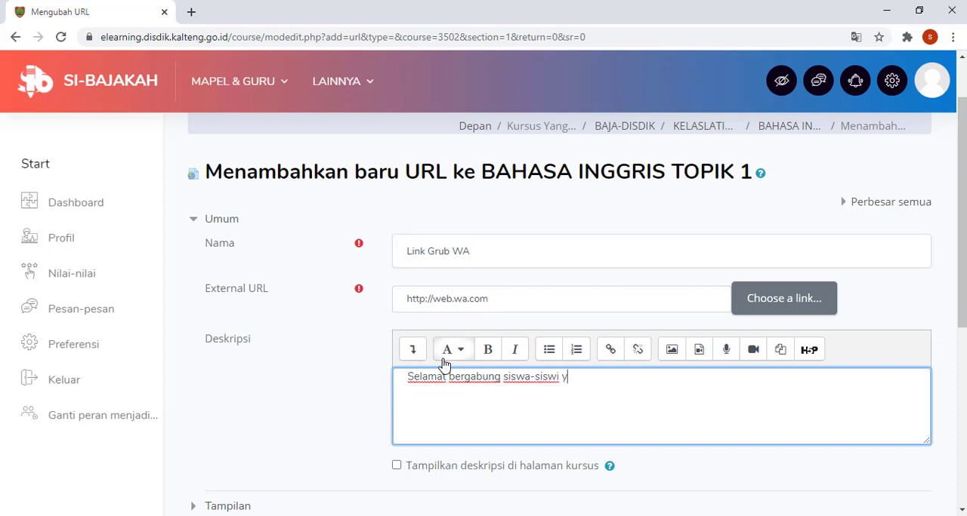
{"action": "type", "text": "ang hebat, silahkan ber"}
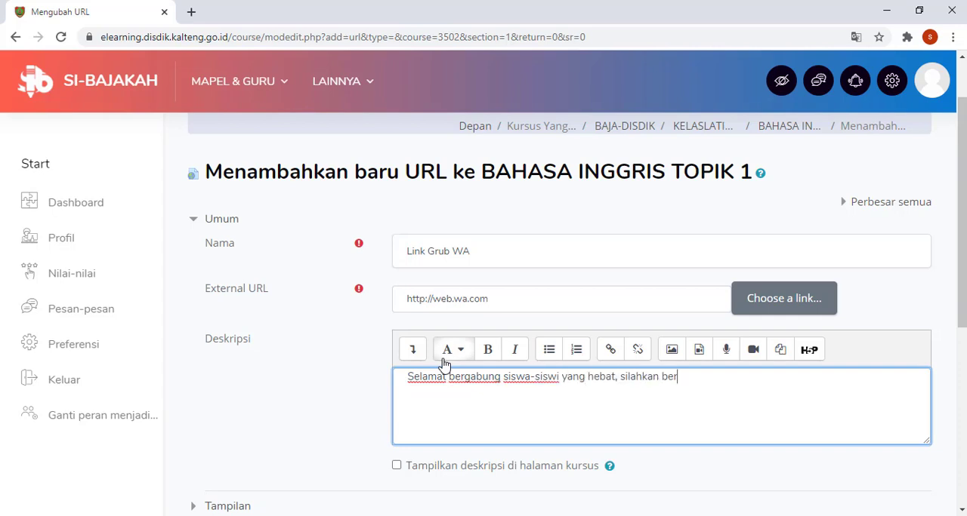
{"action": "type", "text": "hab"}
Step: Continue the description with "silahkan bergabung pada grub WA"
{"action": "key", "text": "BackSpace"}
{"action": "key", "text": "BackSpace"}
{"action": "type", "text": "gab"}
{"action": "key", "text": "BackSpace"}
{"action": "key", "text": "BackSpace"}
{"action": "type", "text": "abung pada grub WA"}
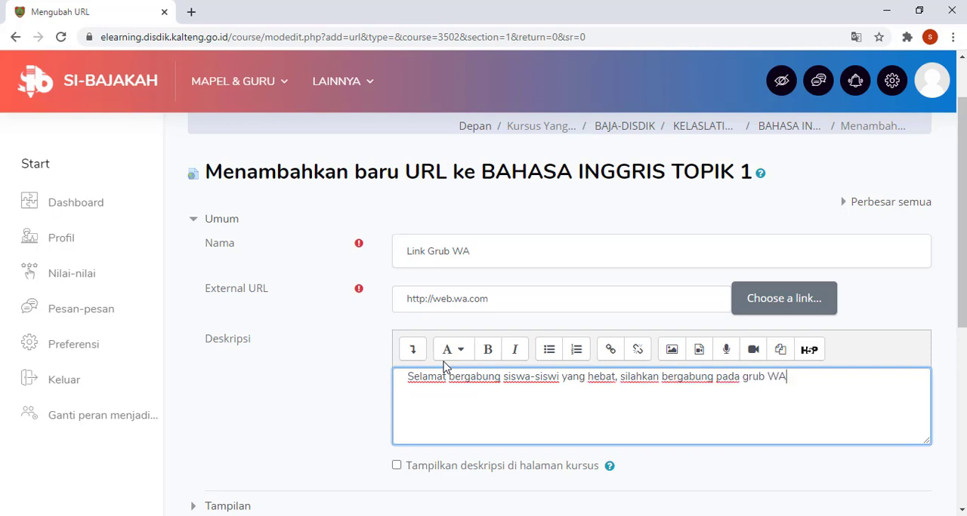
{"action": "type", "text": ", dengan klik link"}
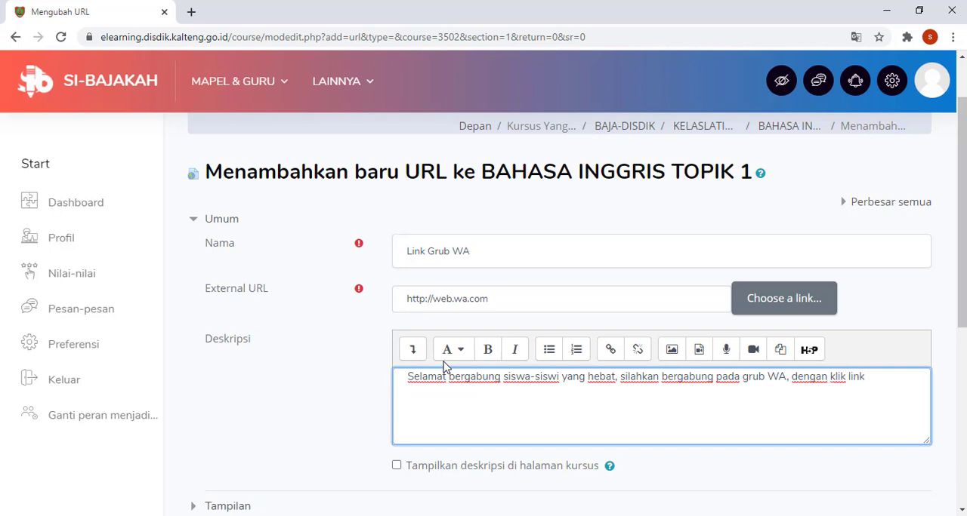
Step: Finish the description with ", dengan melakukan klik pada link ini"
{"action": "key", "text": "BackSpace"}
{"action": "key", "text": "BackSpace"}
{"action": "key", "text": "BackSpace"}
{"action": "key", "text": "BackSpace"}
{"action": "key", "text": "BackSpace"}
{"action": "key", "text": "BackSpace"}
{"action": "key", "text": "BackSpace"}
{"action": "key", "text": "BackSpace"}
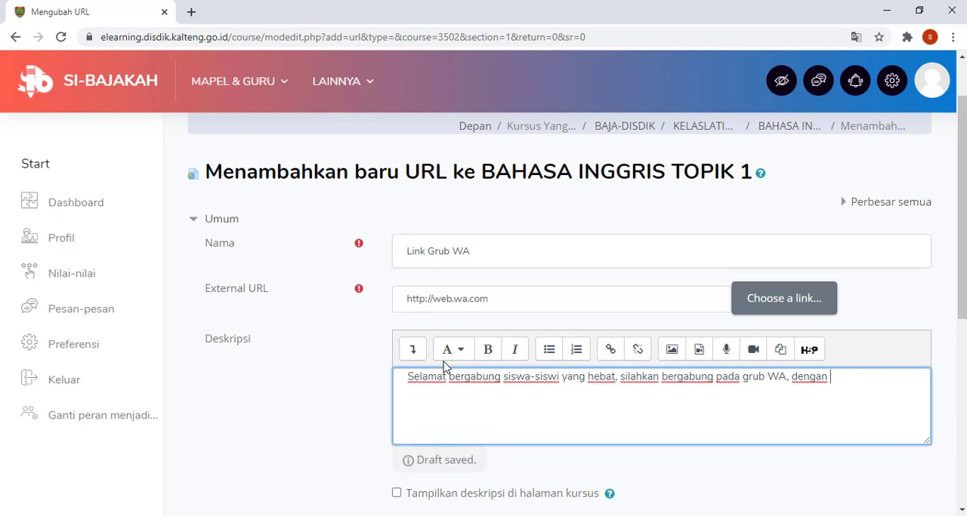
{"action": "type", "text": "melakukan klik pada link ini"}
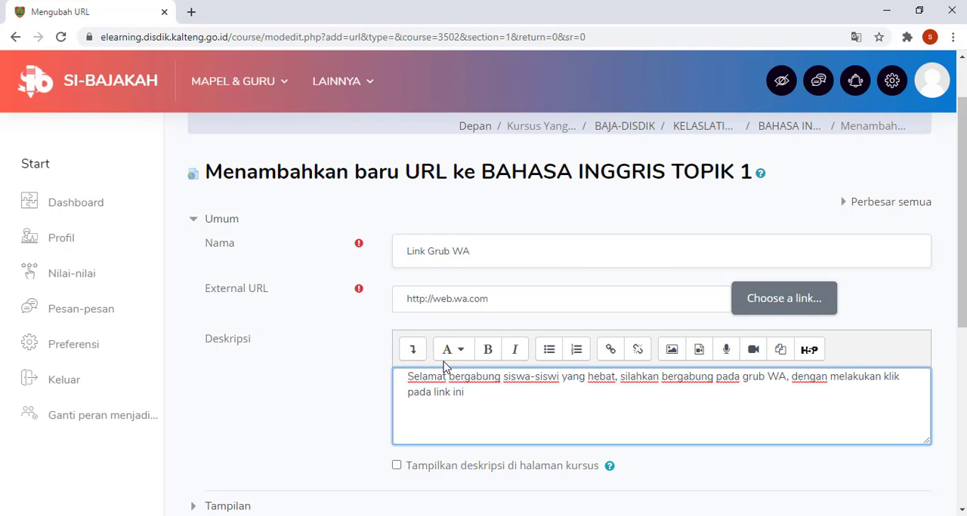
Step: Enable showing the description on the course page, then save the URL resource and return to the course
{"action": "scroll", "coordinate": [444, 368], "scroll_direction": "down", "scroll_amount": 2}
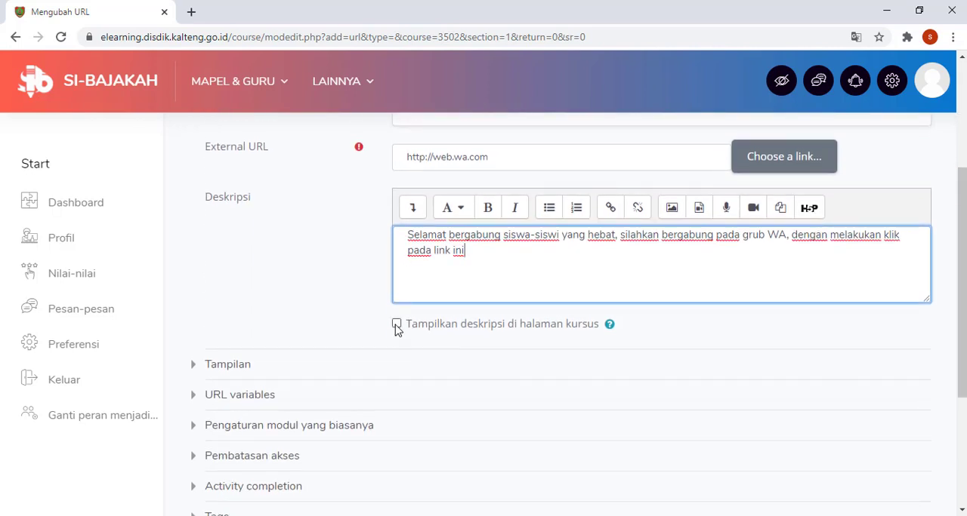
{"action": "left_click", "coordinate": [396, 326]}
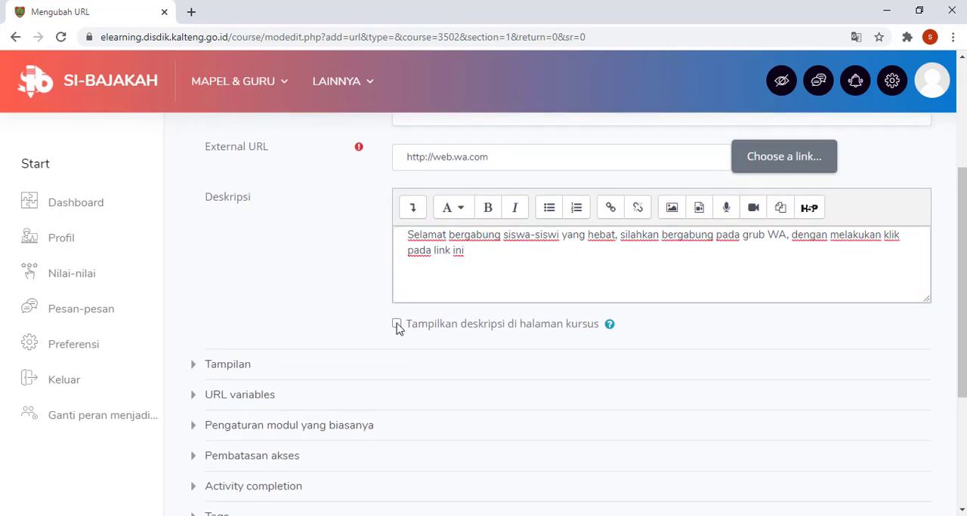
{"action": "left_click", "coordinate": [396, 325]}
{"action": "scroll", "coordinate": [397, 327], "scroll_direction": "down", "scroll_amount": 3}
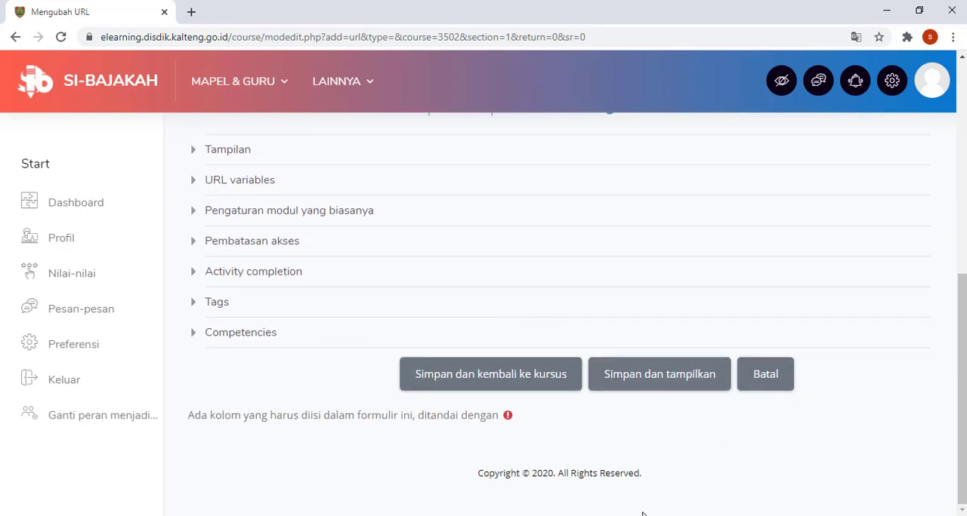
{"action": "left_click", "coordinate": [534, 387]}
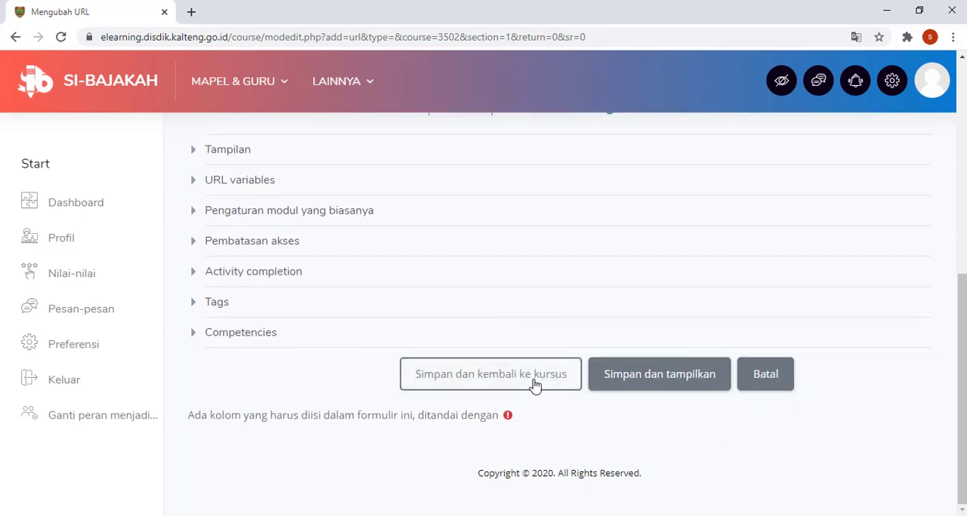
{"action": "left_click", "coordinate": [534, 387]}
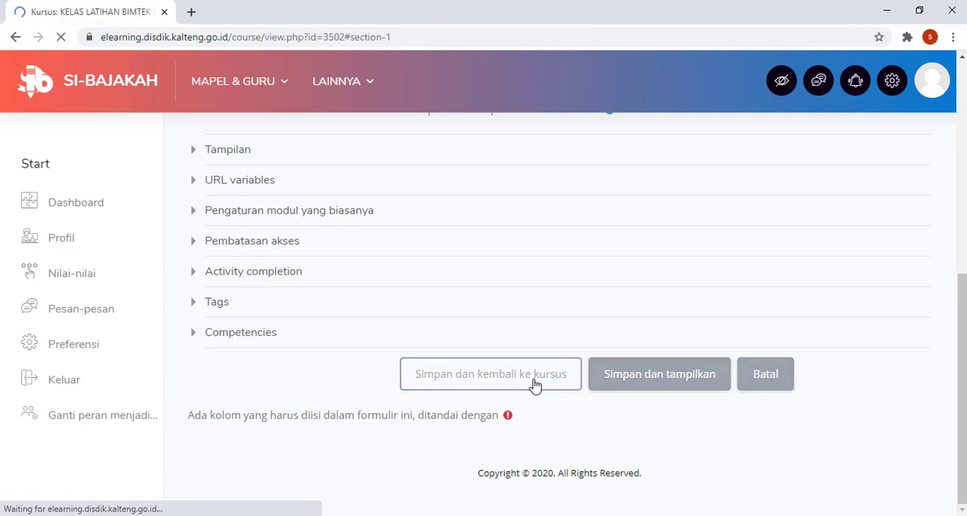
Step: Expand BAHASA INGGRIS TOPIK 1 and check the Link Grub WA entry with its description
{"action": "scroll", "coordinate": [483, 352], "scroll_direction": "up", "scroll_amount": 3}
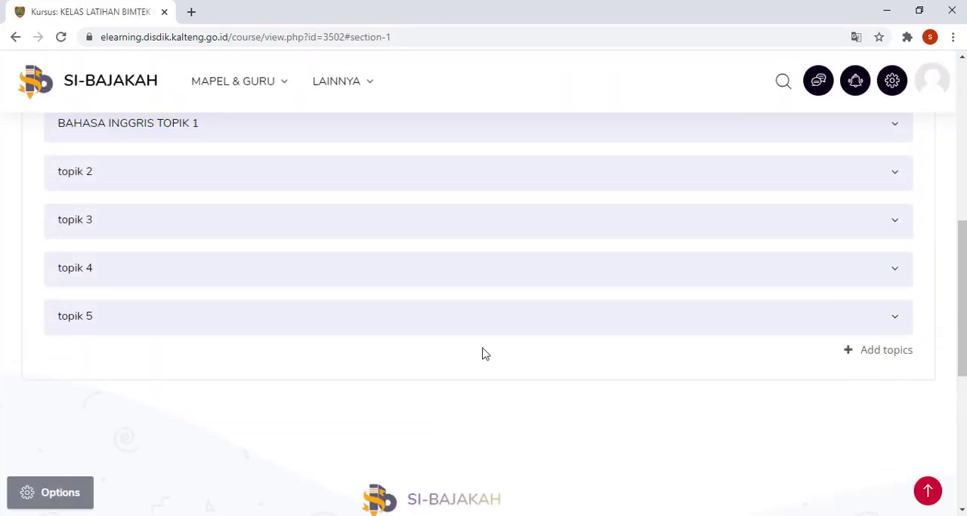
{"action": "left_click", "coordinate": [413, 309]}
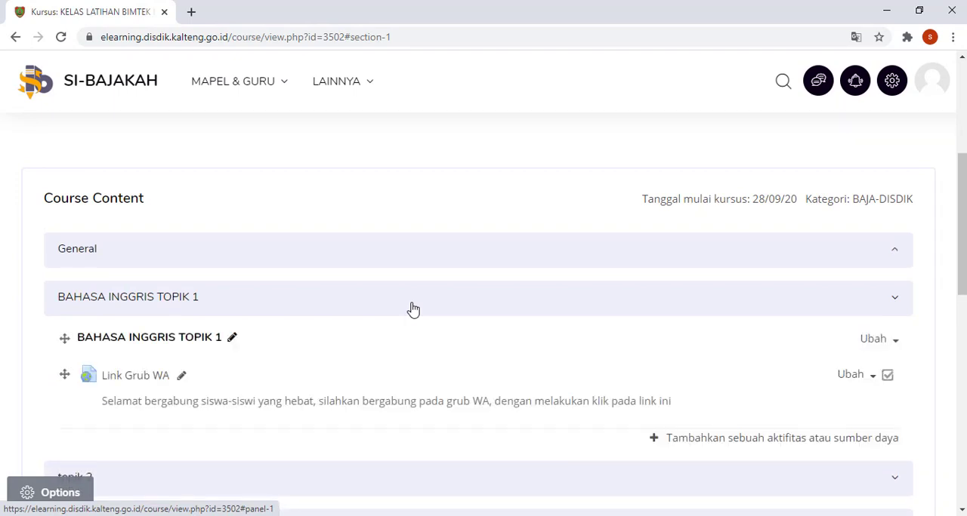
{"action": "scroll", "coordinate": [350, 338], "scroll_direction": "down", "scroll_amount": 1}
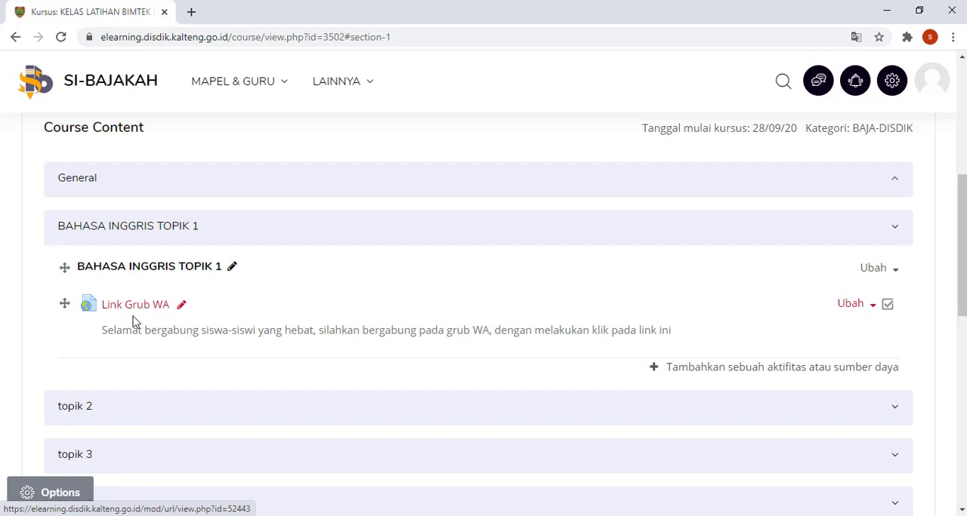
{"action": "left_click_drag", "start_coordinate": [98, 332], "coordinate": [685, 327]}
Step: Start adding a File resource to BAHASA INGGRIS TOPIK 1
{"action": "left_click", "coordinate": [717, 376]}
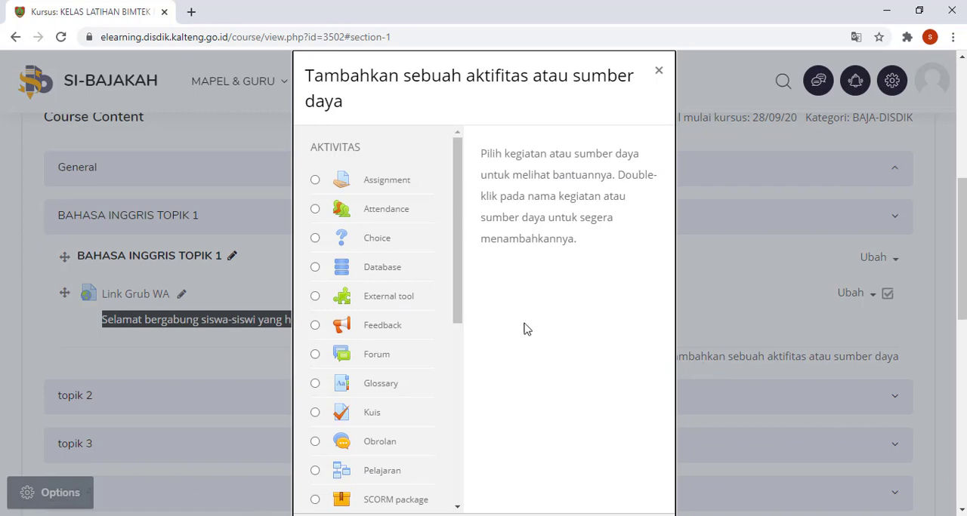
{"action": "scroll", "coordinate": [462, 236], "scroll_direction": "down", "scroll_amount": 1}
{"action": "left_click_drag", "start_coordinate": [463, 236], "coordinate": [473, 382]}
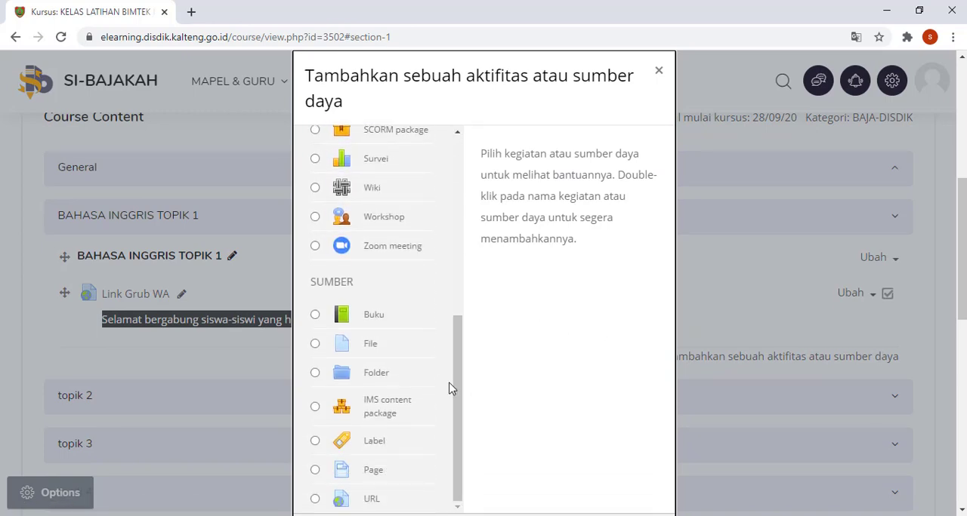
{"action": "left_click", "coordinate": [315, 345]}
{"action": "scroll", "coordinate": [703, 340], "scroll_direction": "down", "scroll_amount": 3}
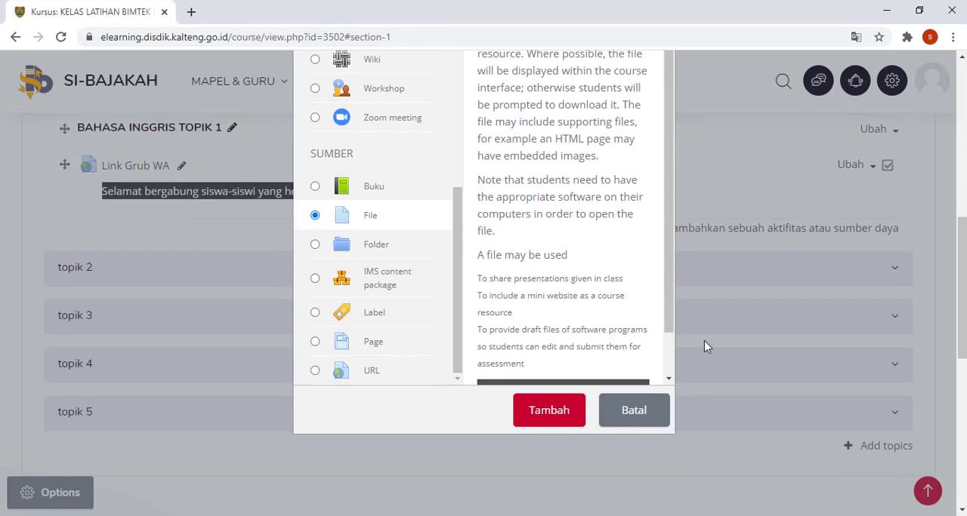
{"action": "left_click", "coordinate": [546, 332]}
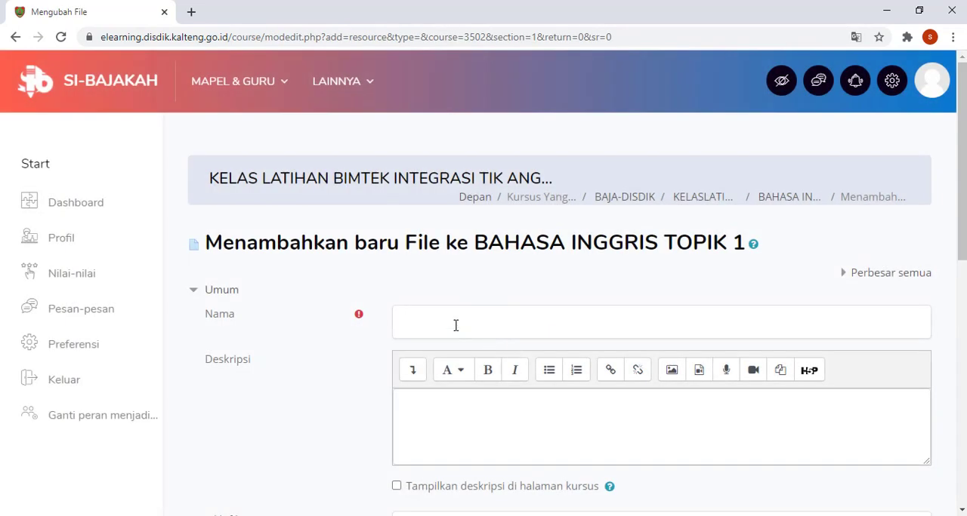
Step: Name the new File resource "Bahan Ajar Topik 1"
{"action": "left_click", "coordinate": [456, 326]}
{"action": "type", "text": "Bahan Ajar Topik 1"}
Step: Enter the description "Silahkan download Bahan ajar berikut, untuk bahan pembelajaran Mandiri" and enable showing it on the course page
{"action": "left_click", "coordinate": [498, 420]}
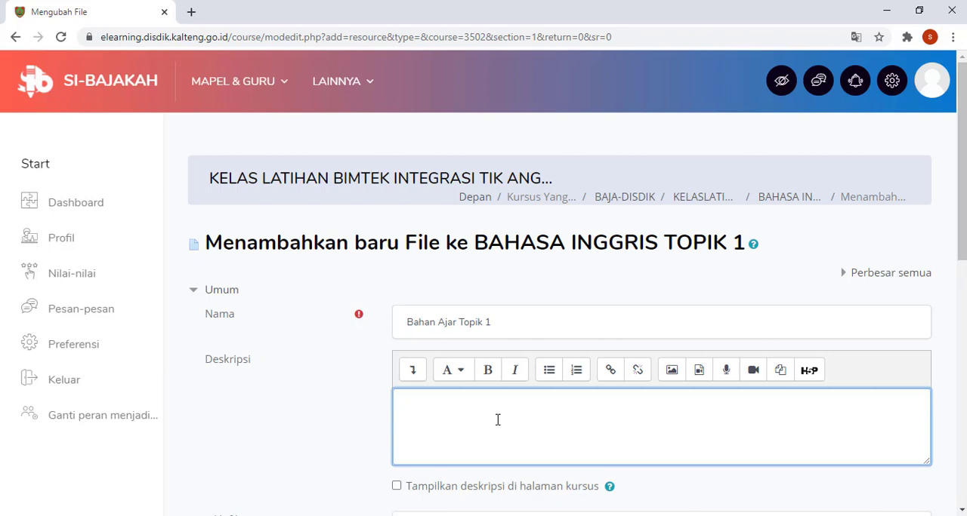
{"action": "type", "text": "Silahkan download"}
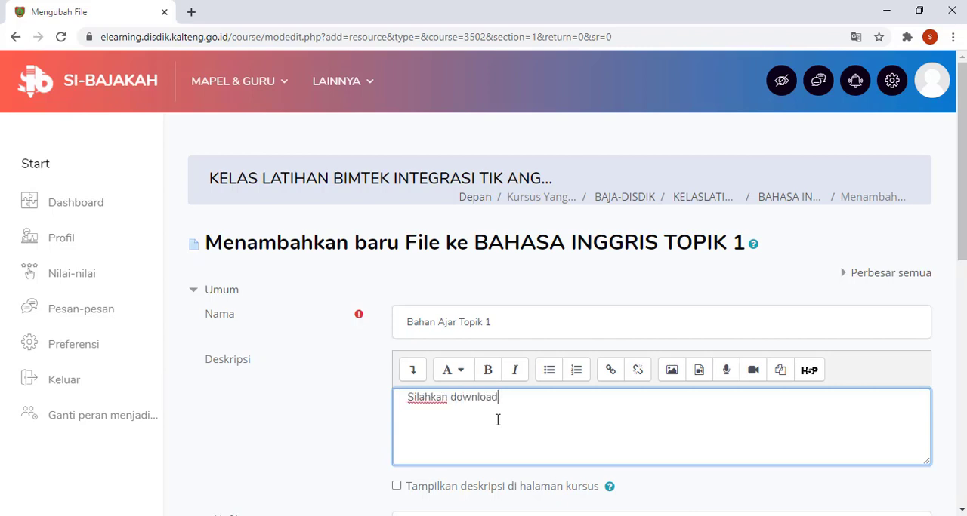
{"action": "type", "text": " Bahan ajar berikut, untuk bahan pembelajaran Mandiri"}
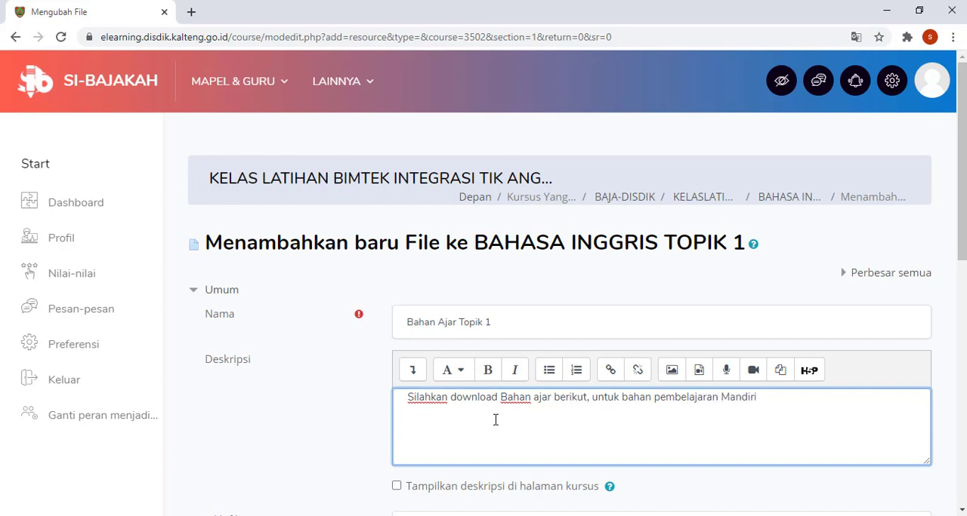
{"action": "scroll", "coordinate": [483, 438], "scroll_direction": "down", "scroll_amount": 1}
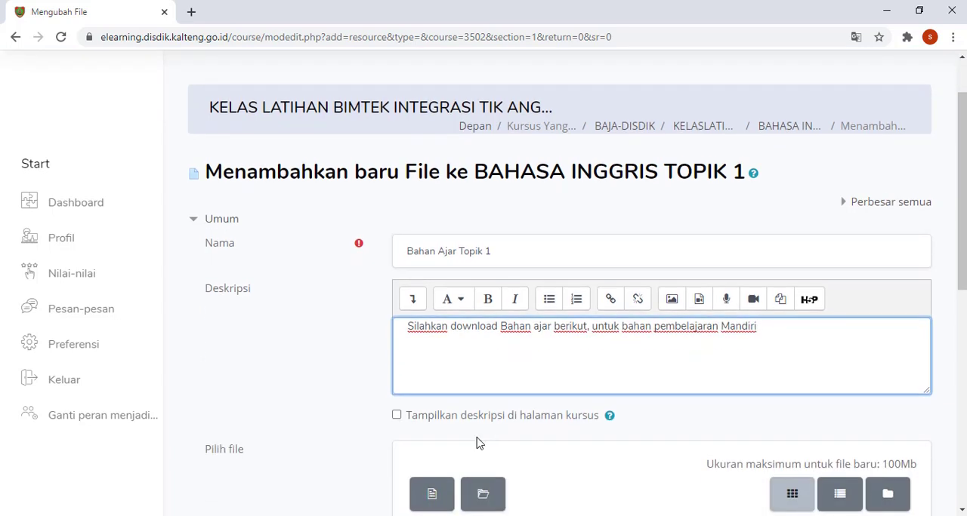
{"action": "left_click", "coordinate": [396, 416]}
Step: Upload the PDF "Makalah Bimtek Integrasi TIK Diknas 2020" from the computer's Downloads folder as the resource's file
{"action": "scroll", "coordinate": [427, 417], "scroll_direction": "down", "scroll_amount": 2}
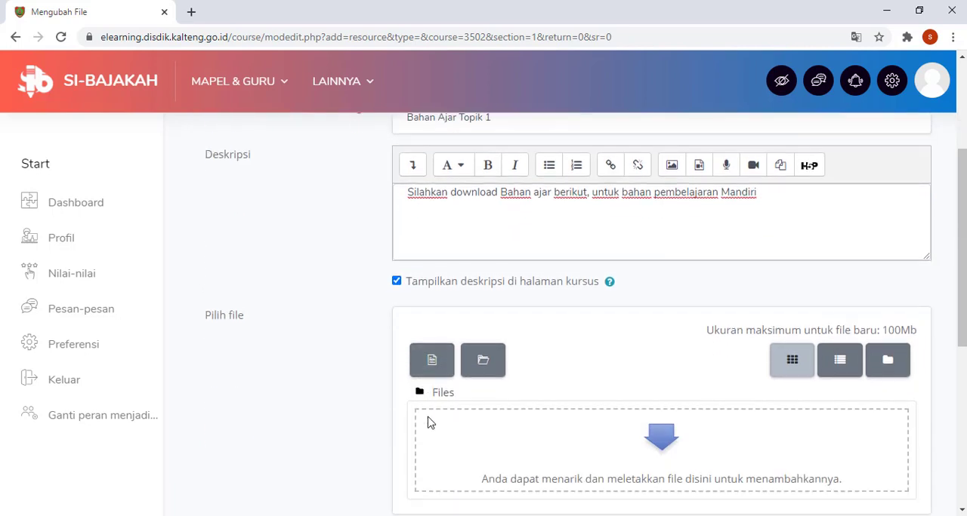
{"action": "triple_click", "coordinate": [229, 312]}
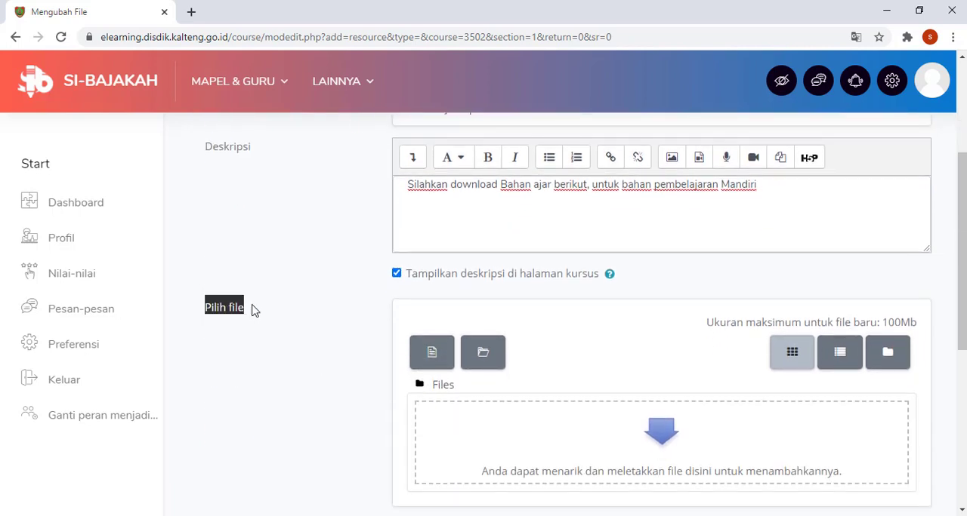
{"action": "left_click", "coordinate": [431, 352]}
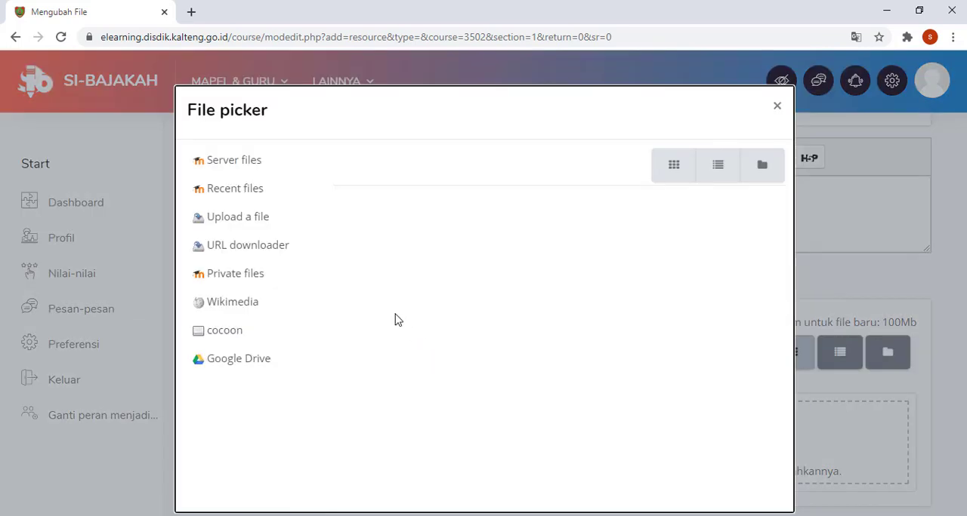
{"action": "left_click", "coordinate": [234, 224]}
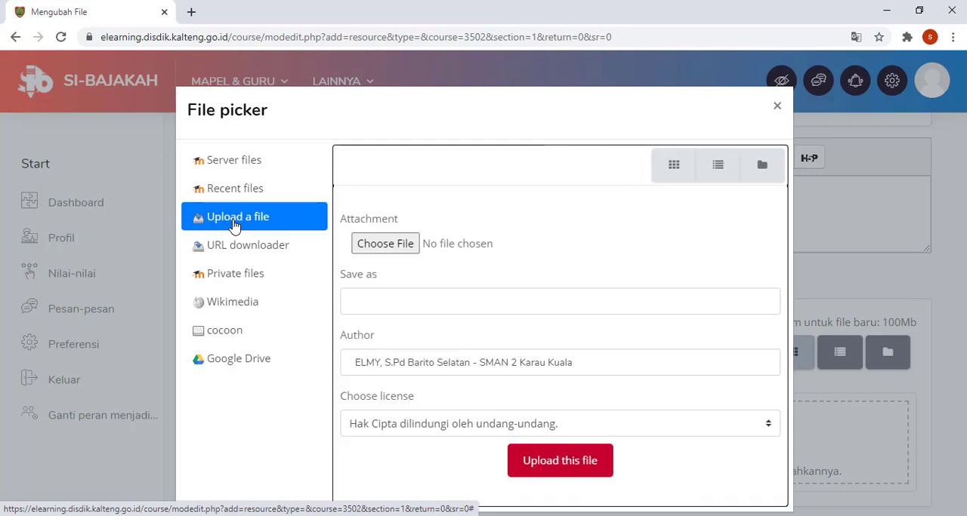
{"action": "left_click", "coordinate": [403, 244]}
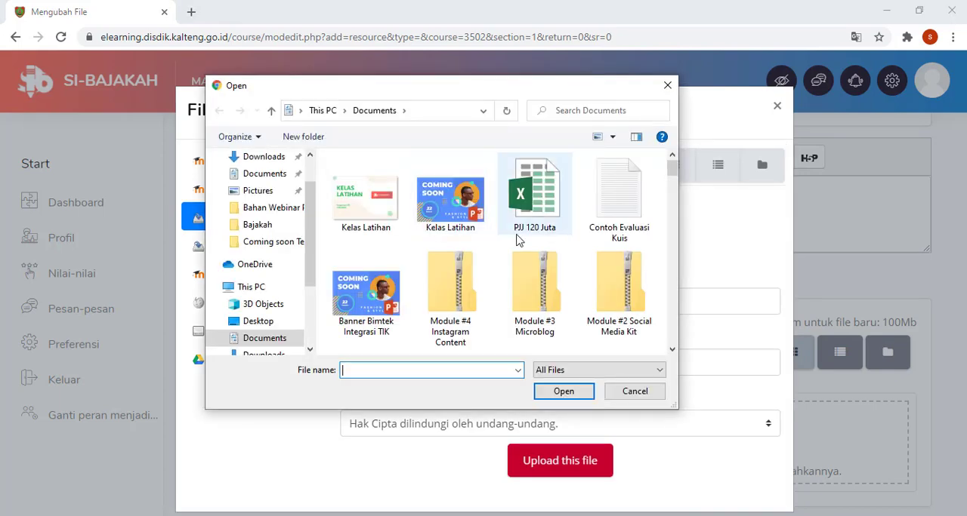
{"action": "scroll", "coordinate": [516, 240], "scroll_direction": "down", "scroll_amount": 3}
{"action": "scroll", "coordinate": [510, 241], "scroll_direction": "down", "scroll_amount": 3}
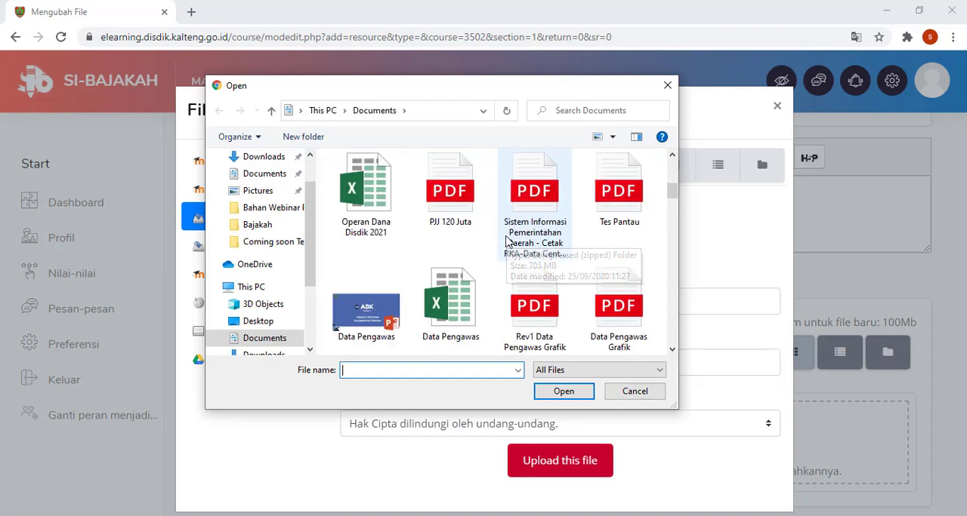
{"action": "scroll", "coordinate": [506, 240], "scroll_direction": "up", "scroll_amount": 2}
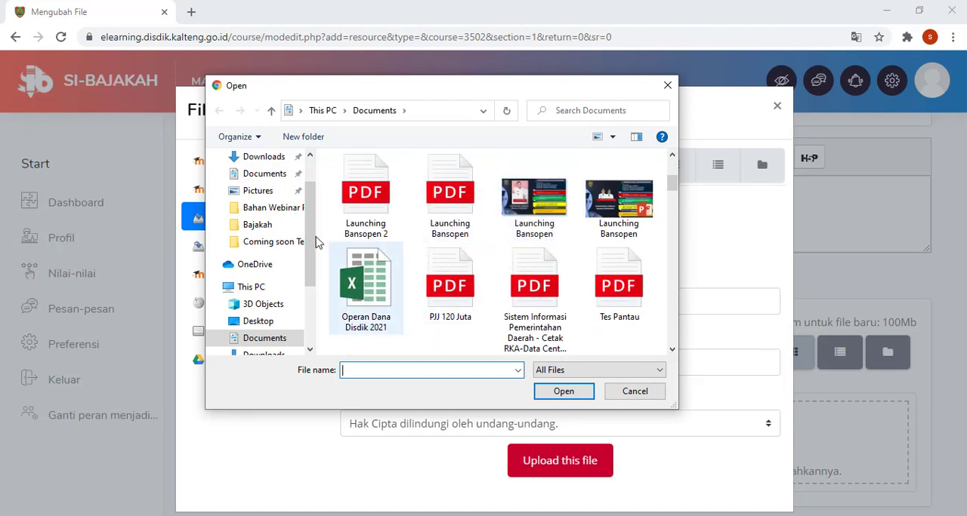
{"action": "left_click", "coordinate": [268, 159]}
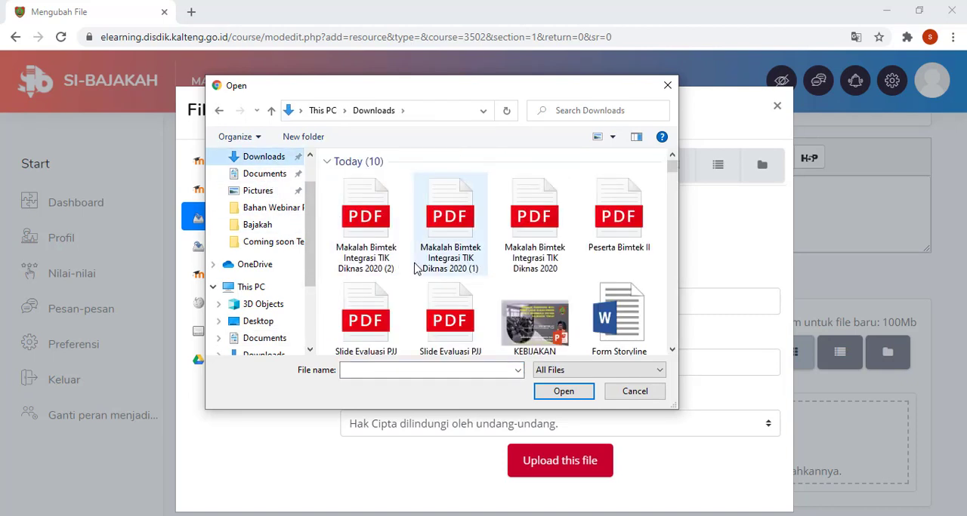
{"action": "scroll", "coordinate": [574, 255], "scroll_direction": "down", "scroll_amount": 1}
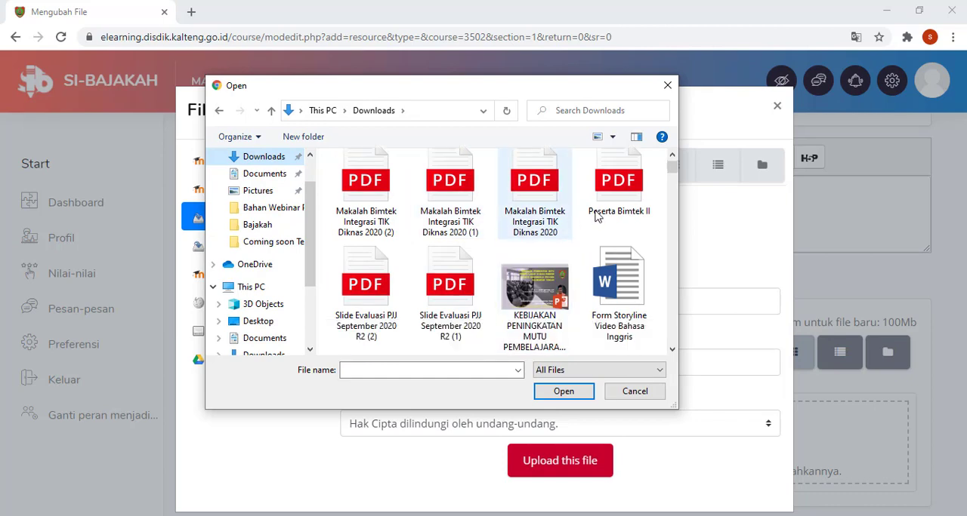
{"action": "double_click", "coordinate": [540, 195]}
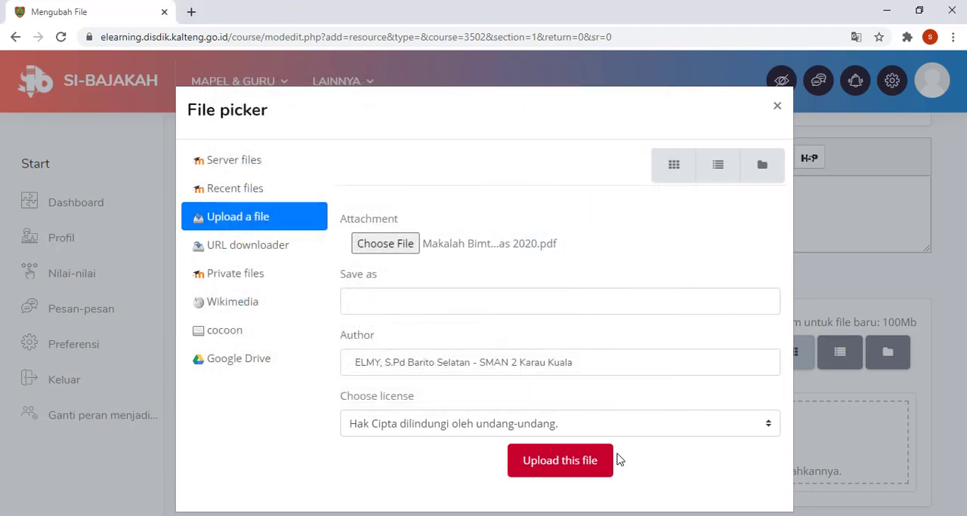
{"action": "left_click", "coordinate": [592, 459]}
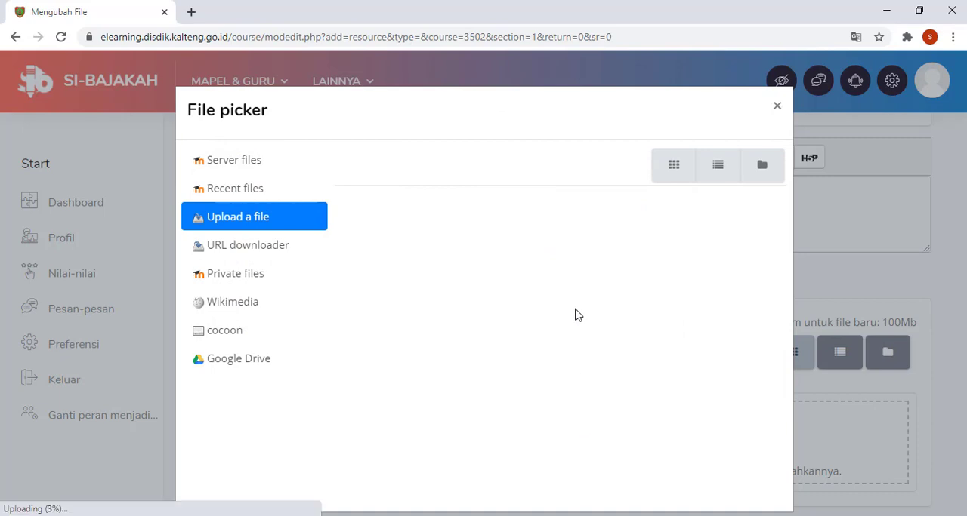
Step: Set the file's Display option to Ditanamkan and enable showing its size and type
{"action": "scroll", "coordinate": [575, 315], "scroll_direction": "down", "scroll_amount": 3}
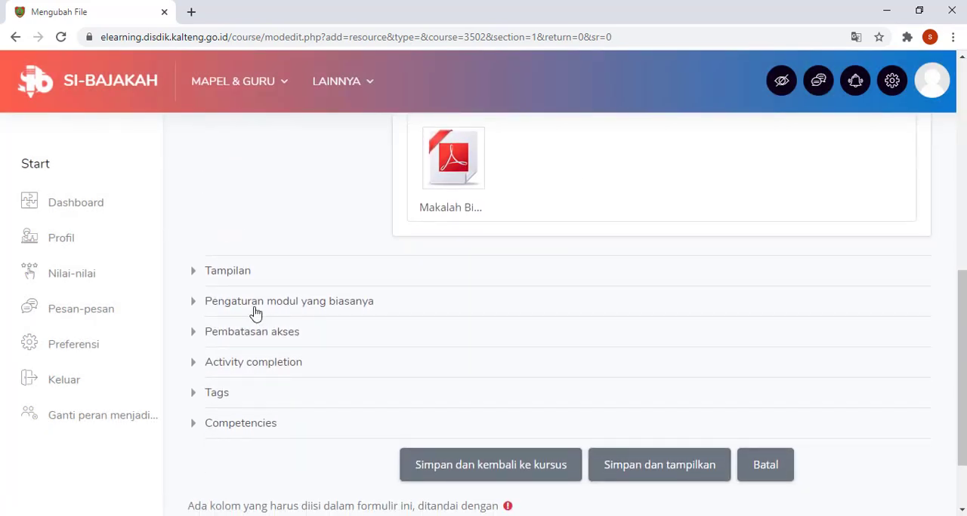
{"action": "left_click", "coordinate": [240, 281]}
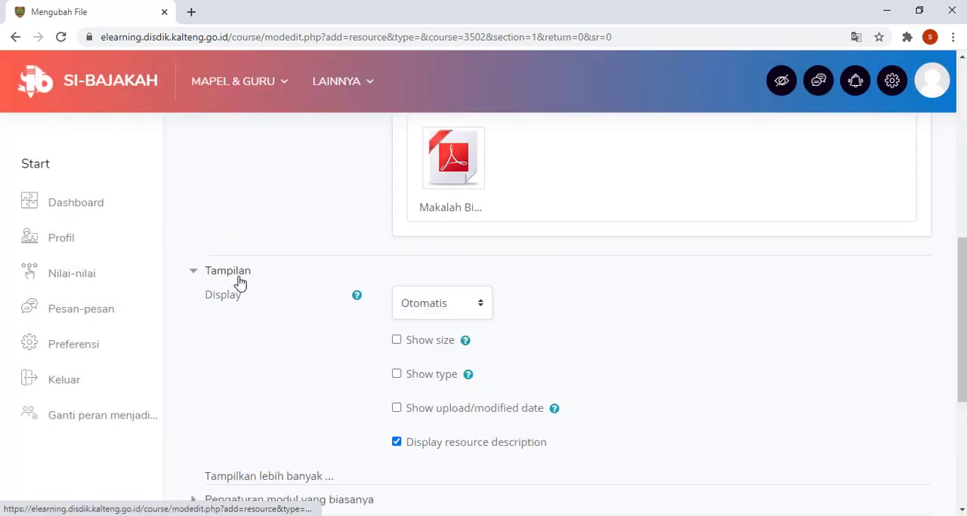
{"action": "left_click", "coordinate": [472, 306]}
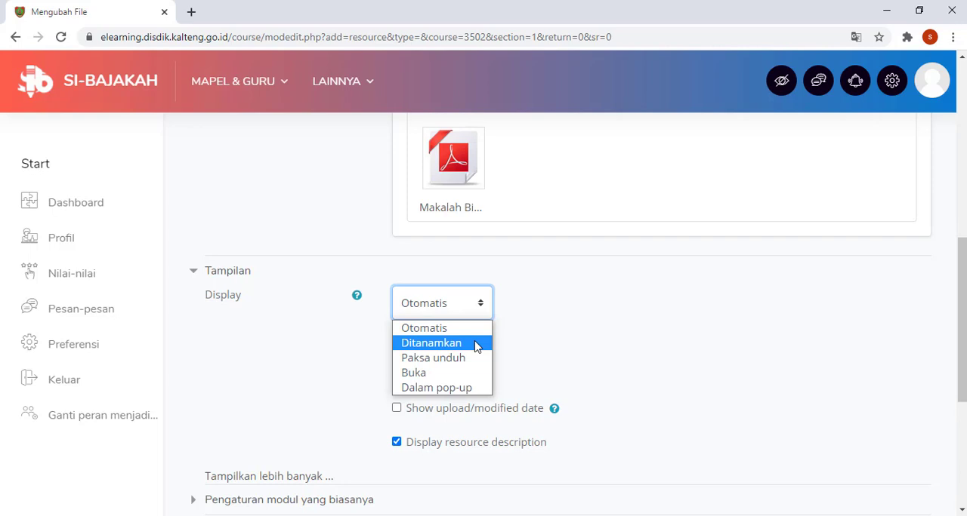
{"action": "left_click", "coordinate": [476, 346]}
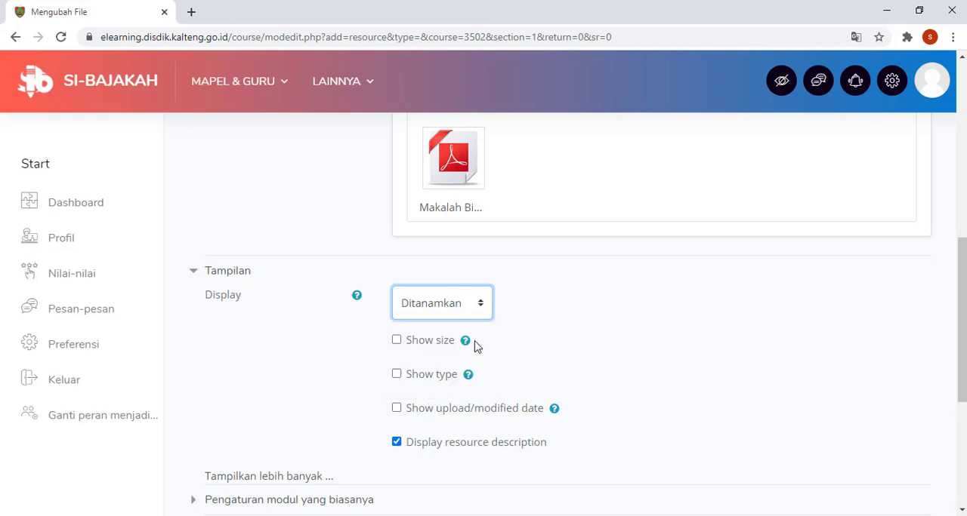
{"action": "left_click", "coordinate": [396, 341]}
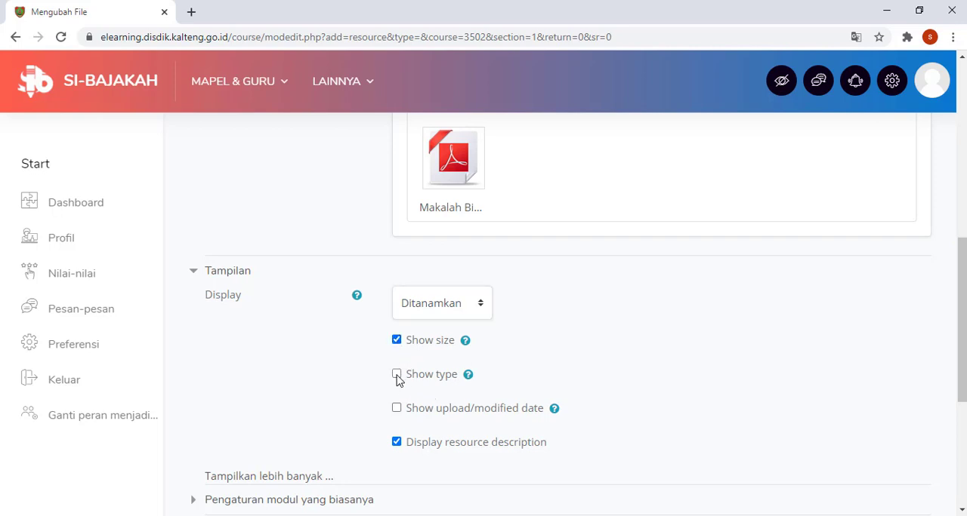
Step: Check the Pembatasan akses settings without adding a restriction, and save the File resource so that it is displayed
{"action": "scroll", "coordinate": [396, 380], "scroll_direction": "down", "scroll_amount": 3}
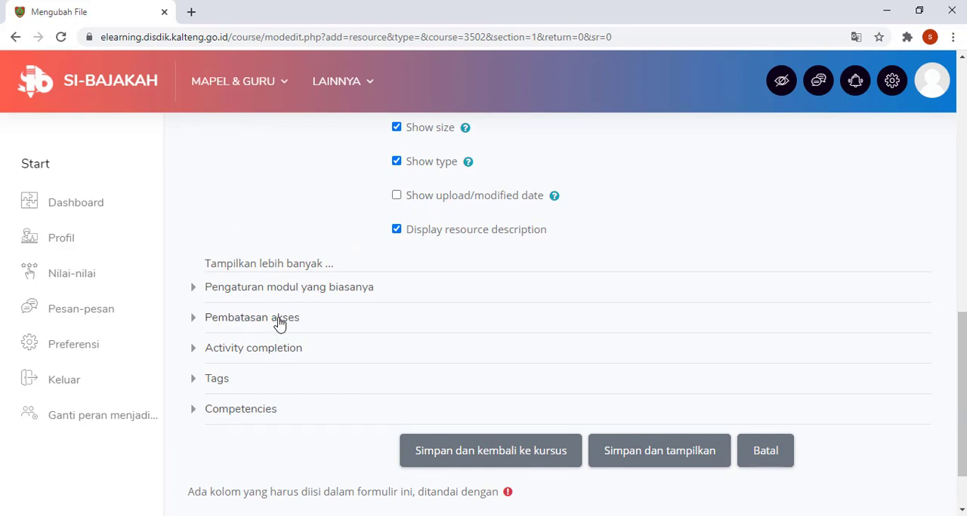
{"action": "left_click", "coordinate": [280, 321]}
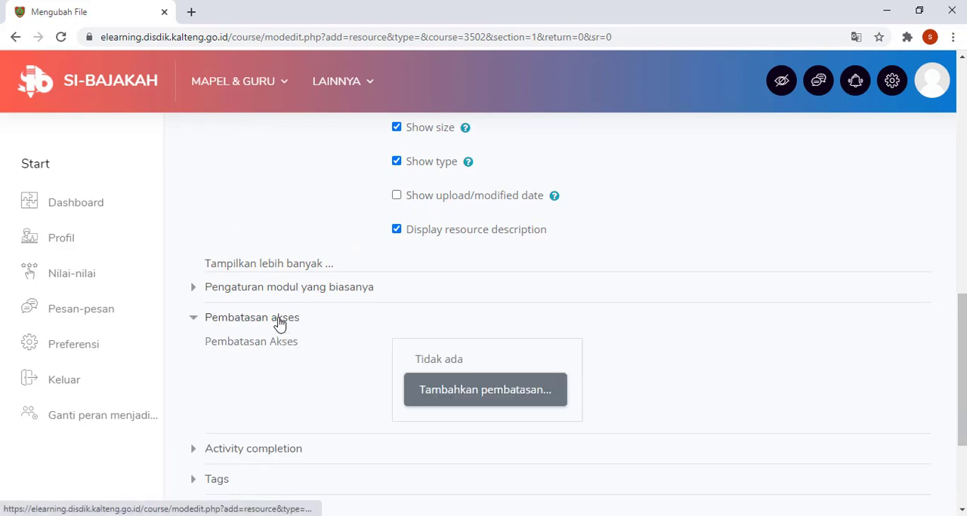
{"action": "left_click", "coordinate": [195, 323]}
{"action": "scroll", "coordinate": [464, 347], "scroll_direction": "down", "scroll_amount": 1}
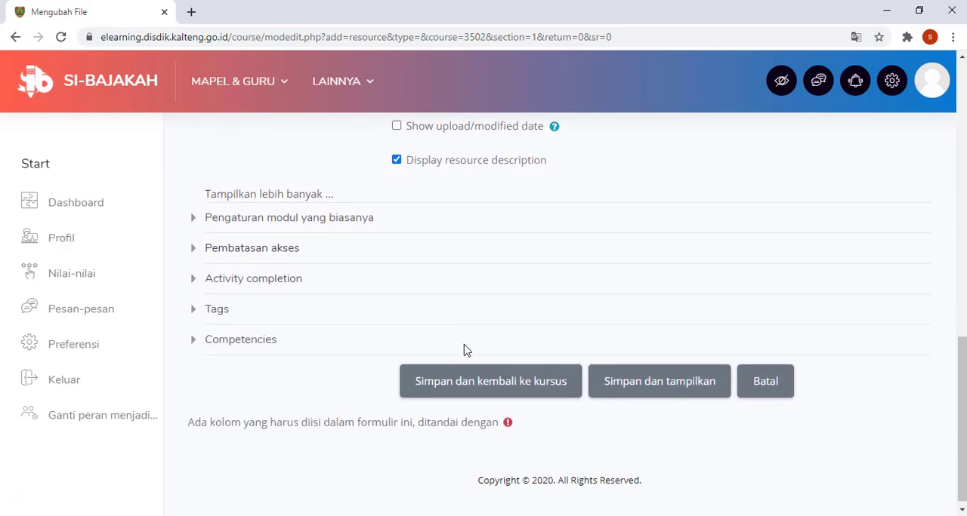
{"action": "left_click", "coordinate": [656, 385]}
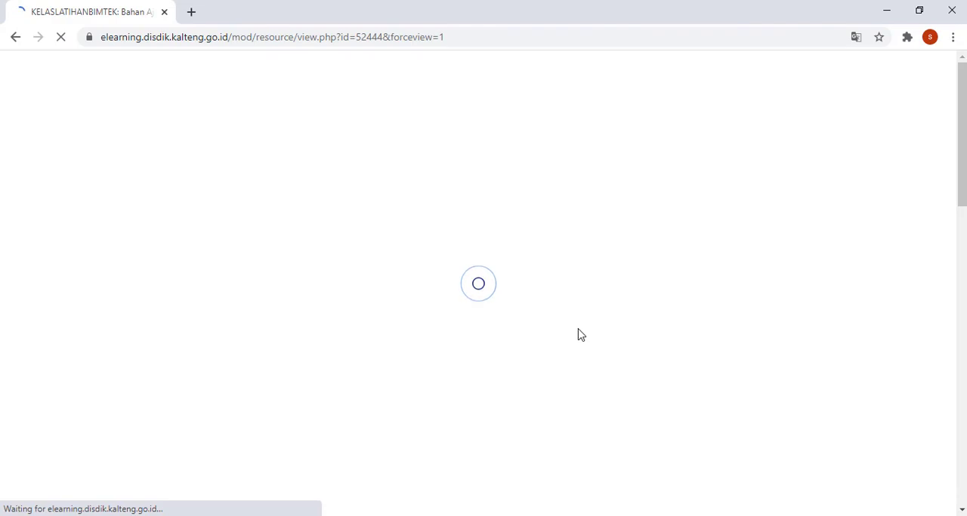
Step: Look through the embedded PDF on the Bahan Ajar Topik 1 page
{"action": "scroll", "coordinate": [444, 349], "scroll_direction": "down", "scroll_amount": 5}
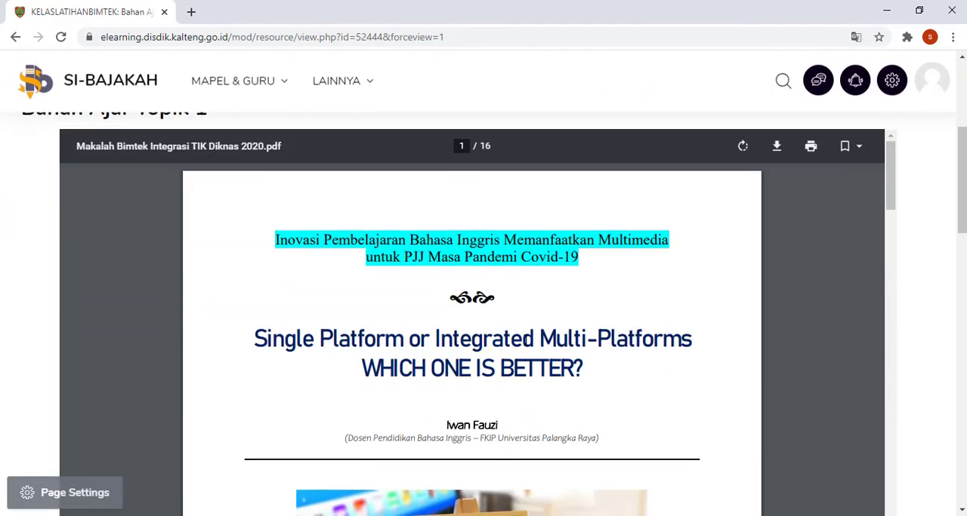
{"action": "scroll", "coordinate": [686, 324], "scroll_direction": "down", "scroll_amount": 5}
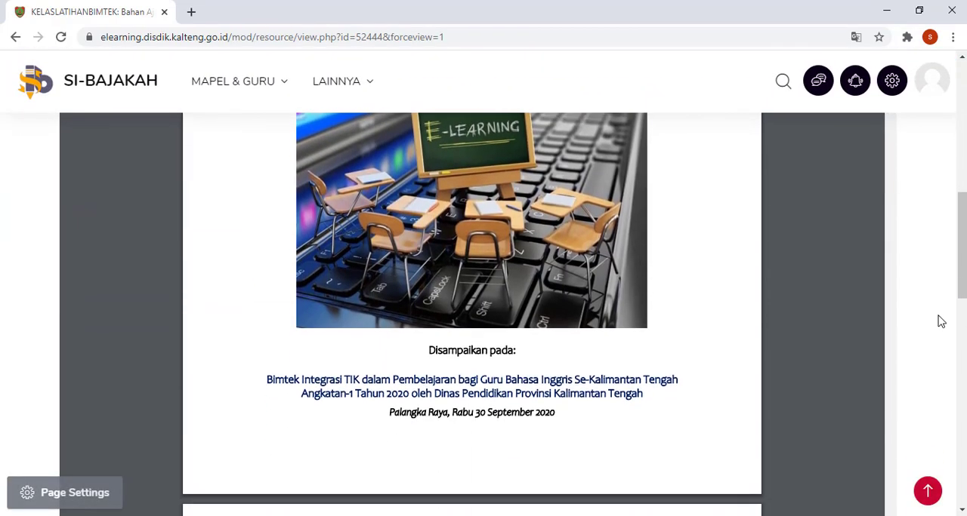
{"action": "scroll", "coordinate": [941, 321], "scroll_direction": "down", "scroll_amount": 3}
{"action": "scroll", "coordinate": [931, 321], "scroll_direction": "up", "scroll_amount": 9}
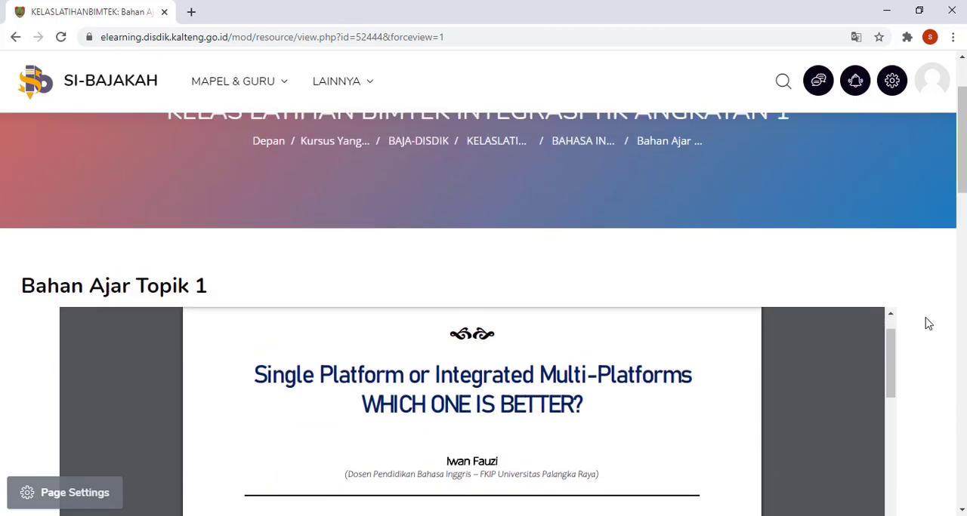
{"action": "scroll", "coordinate": [928, 324], "scroll_direction": "up", "scroll_amount": 2}
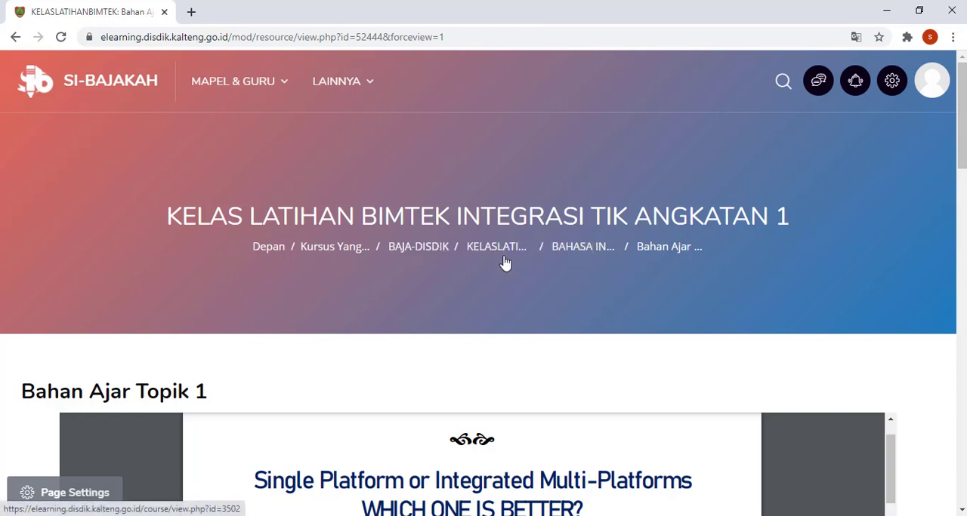
Step: Return to the course content and expand BAHASA INGGRIS TOPIK 1 to check the Bahan Ajar Topik 1 entry
{"action": "left_click_drag", "start_coordinate": [549, 250], "coordinate": [603, 249]}
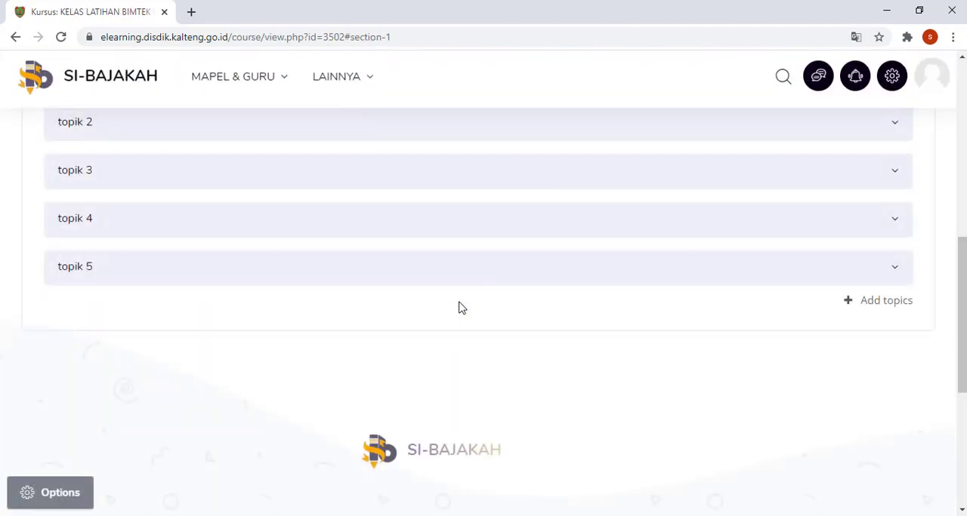
{"action": "scroll", "coordinate": [446, 313], "scroll_direction": "up", "scroll_amount": 5}
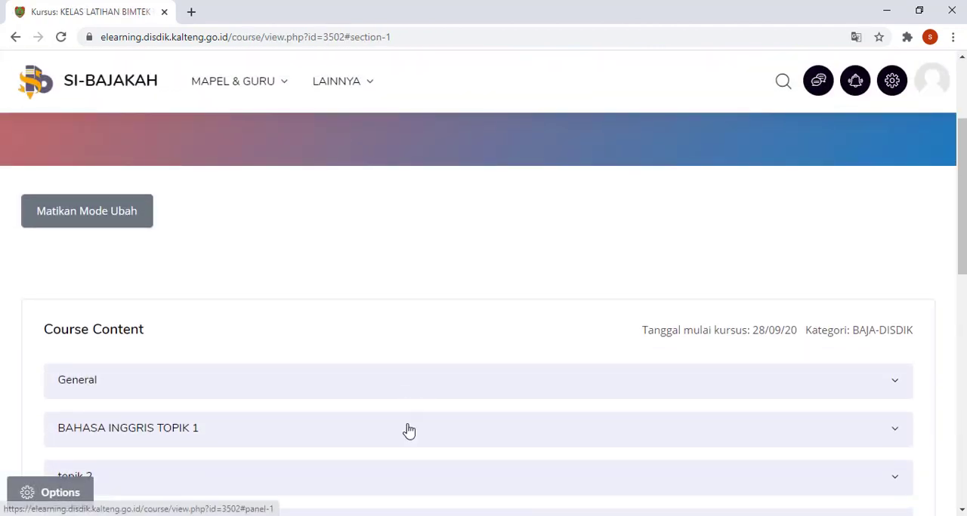
{"action": "left_click", "coordinate": [409, 432]}
{"action": "scroll", "coordinate": [434, 367], "scroll_direction": "down", "scroll_amount": 5}
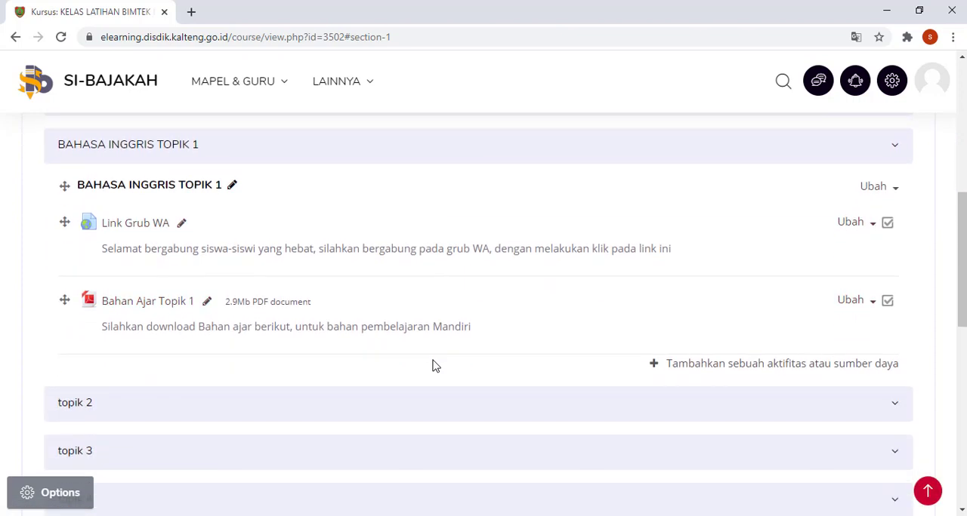
Step: Start adding a URL resource to BAHASA INGGRIS TOPIK 1
{"action": "left_click", "coordinate": [703, 367]}
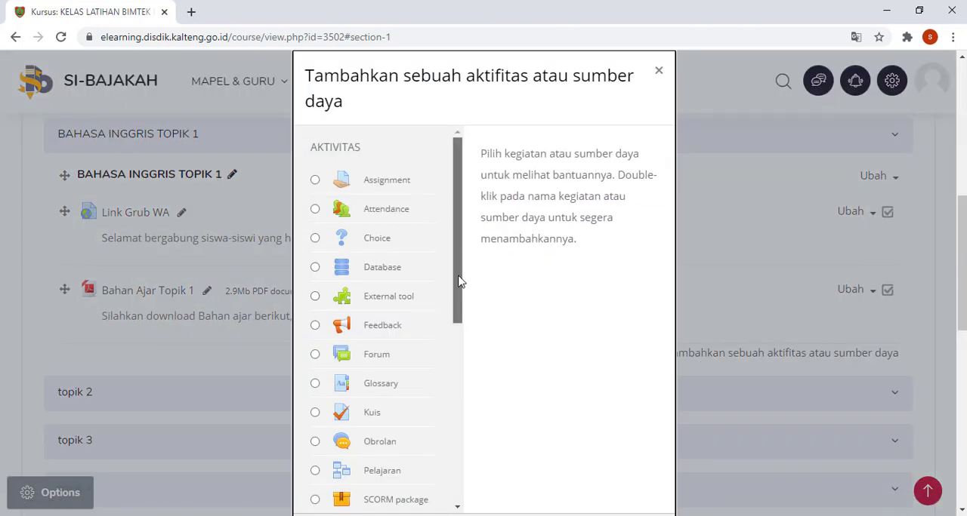
{"action": "left_click_drag", "start_coordinate": [459, 281], "coordinate": [466, 443]}
{"action": "scroll", "coordinate": [544, 319], "scroll_direction": "down", "scroll_amount": 3}
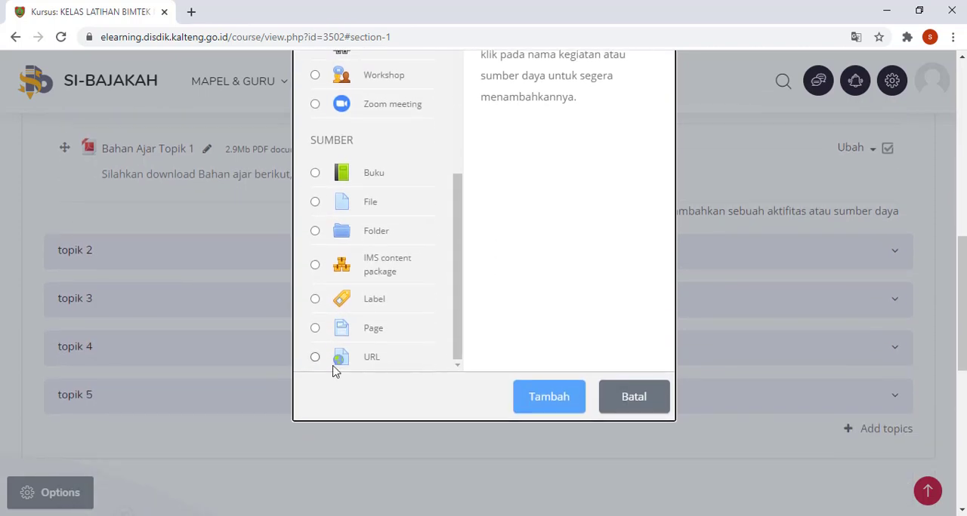
{"action": "left_click", "coordinate": [315, 358]}
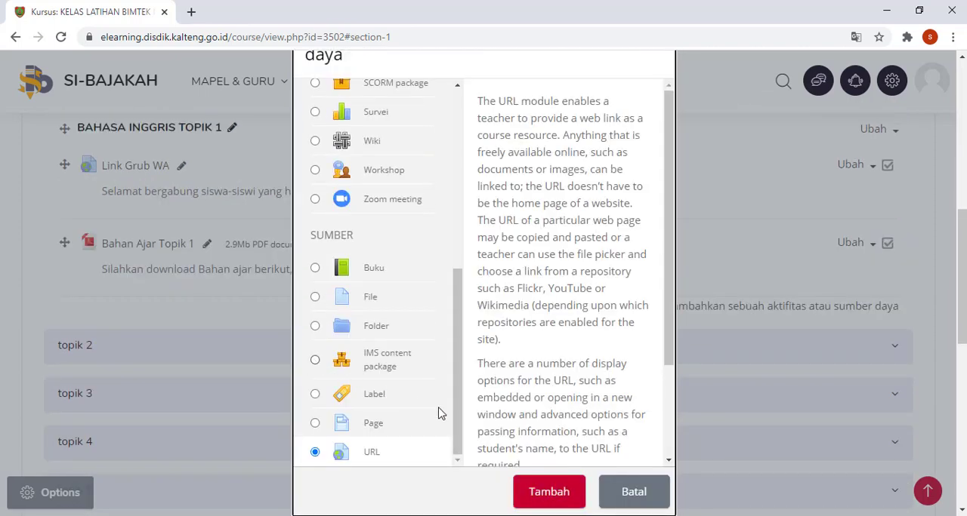
{"action": "left_click", "coordinate": [550, 494]}
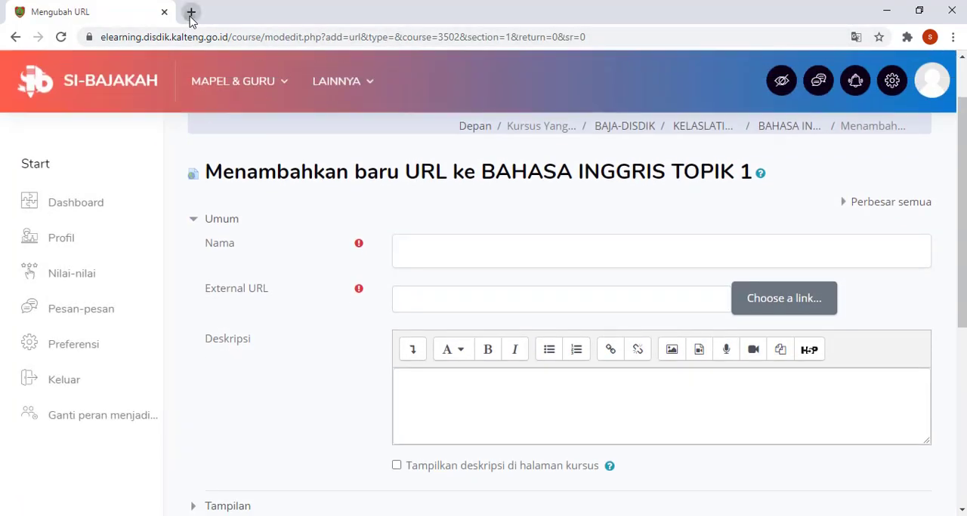
Step: Go to YouTube in a new browser tab and open the video "Bimtek Integrasi TIK Angkatan I, Materi Mengolah Video Pembelajaran"
{"action": "left_click", "coordinate": [191, 12]}
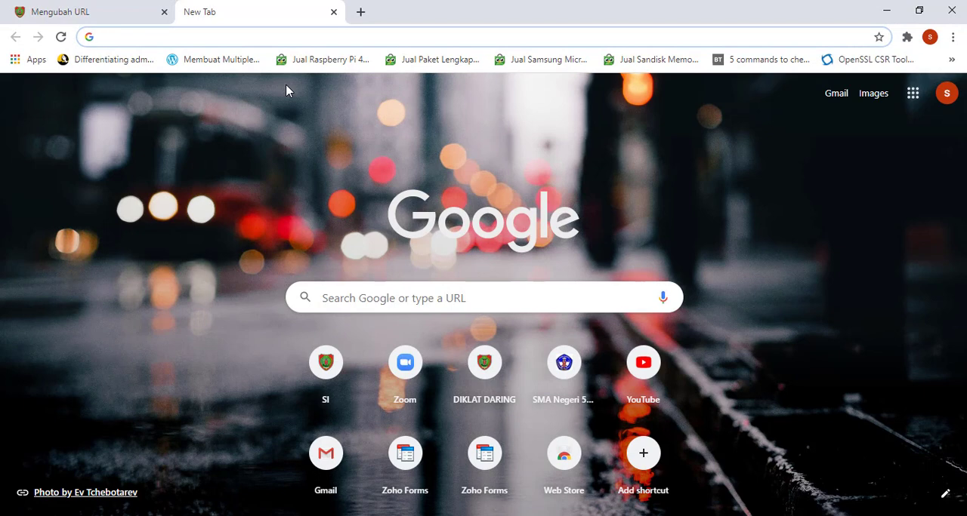
{"action": "type", "text": "youtube"}
{"action": "key", "text": "Return"}
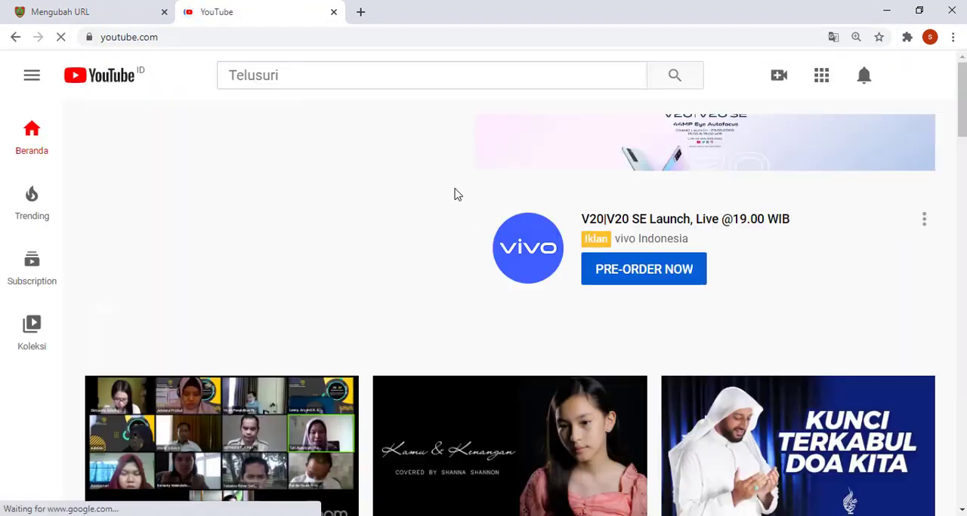
{"action": "scroll", "coordinate": [226, 453], "scroll_direction": "down", "scroll_amount": 1}
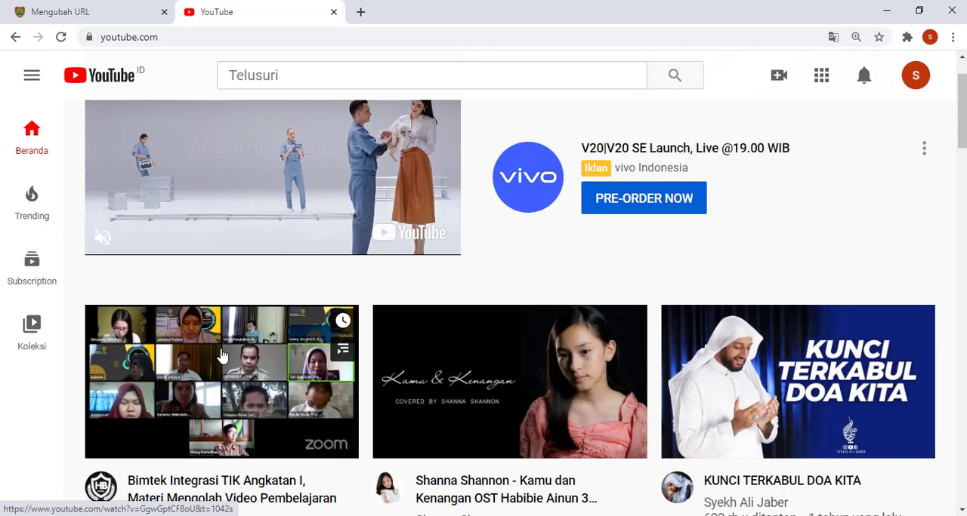
{"action": "left_click", "coordinate": [231, 490]}
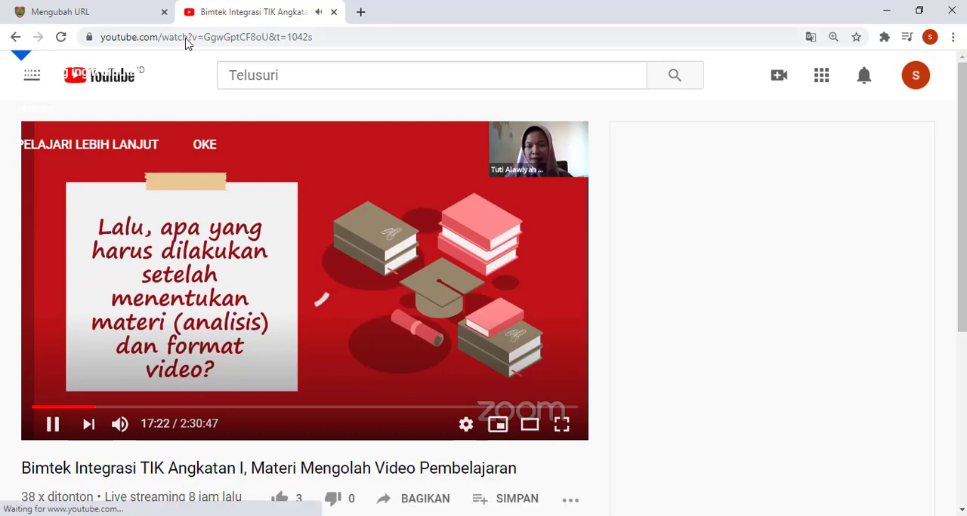
Step: Copy the YouTube video's address, close the video page and enter the address as the External URL of Bahan Ajar Video
{"action": "left_click", "coordinate": [186, 37]}
{"action": "right_click", "coordinate": [186, 37]}
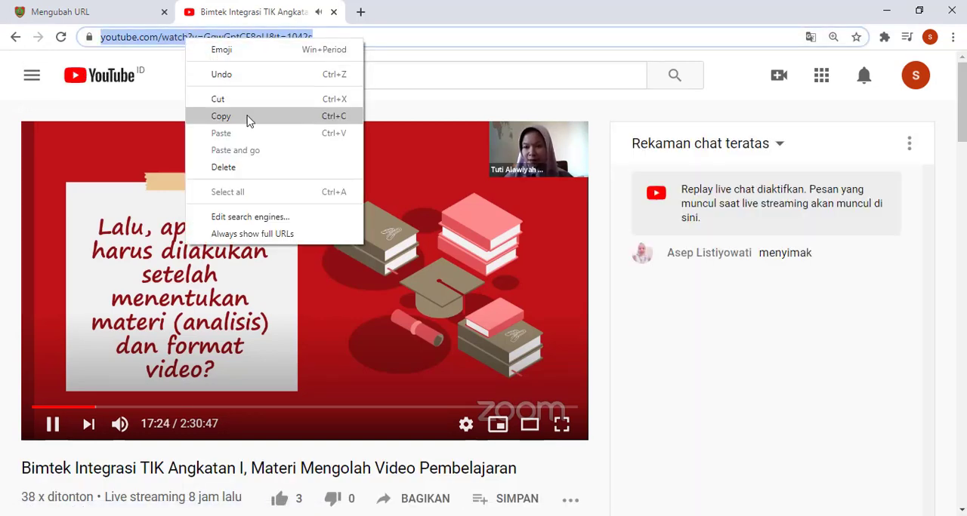
{"action": "left_click", "coordinate": [249, 127]}
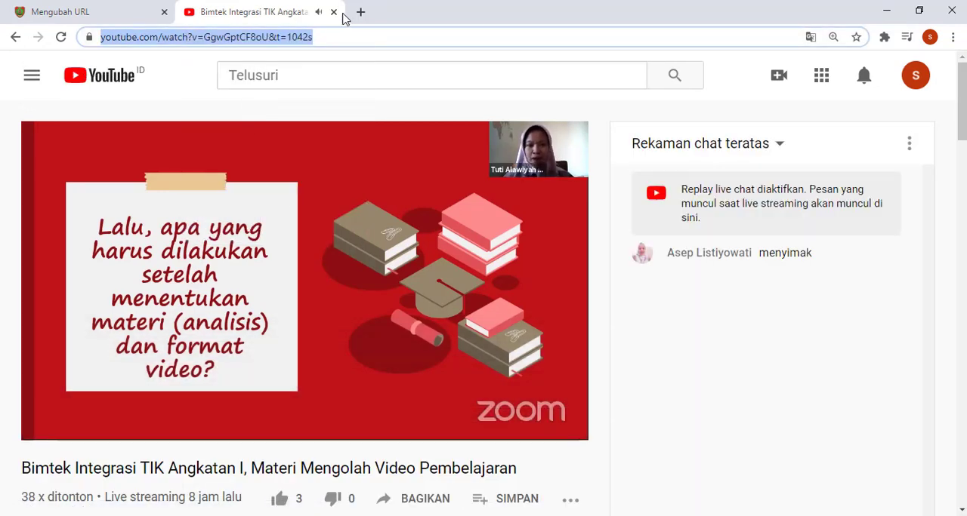
{"action": "left_click", "coordinate": [333, 12]}
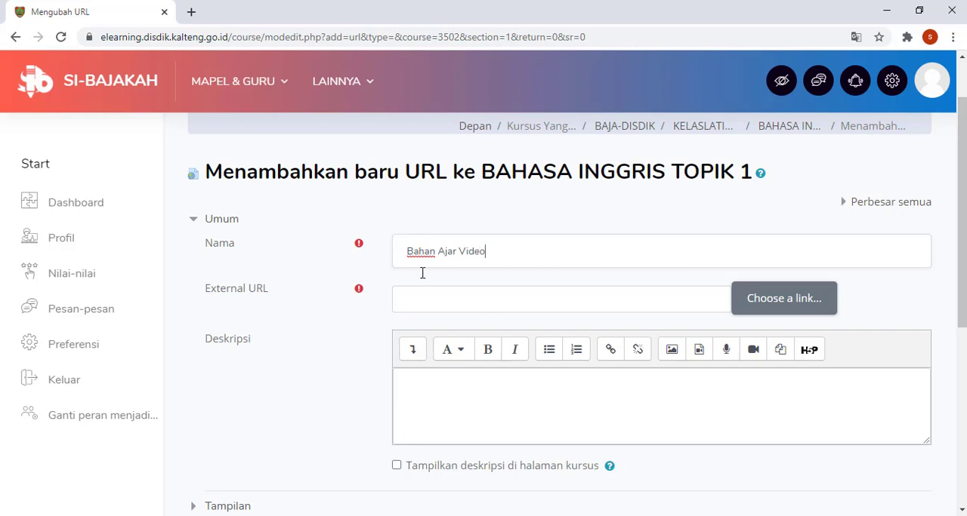
{"action": "left_click", "coordinate": [443, 298]}
{"action": "key", "text": "ctrl+v"}
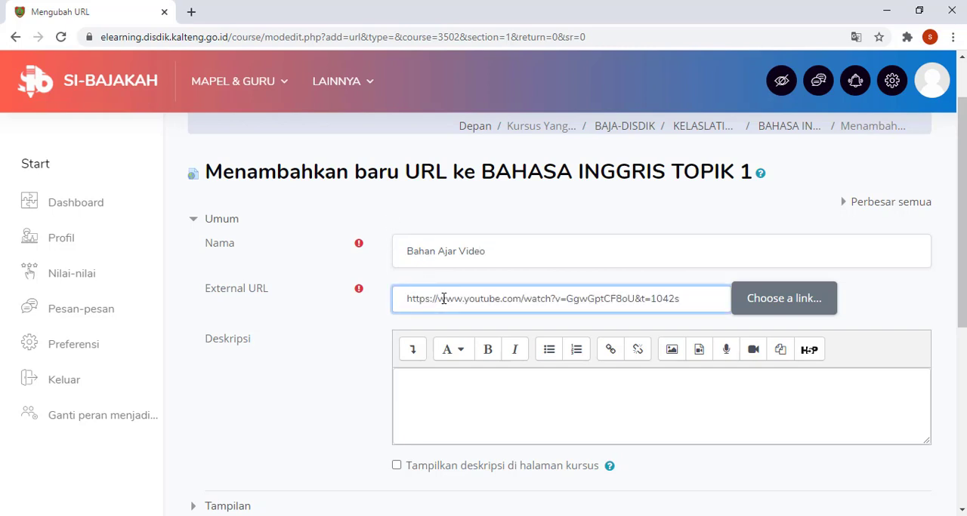
Step: Enter the description "Silahkan simak Video Berikut" and enable Tampilkan deskripsi di halaman kursus for the URL resource
{"action": "scroll", "coordinate": [443, 298], "scroll_direction": "down", "scroll_amount": 1}
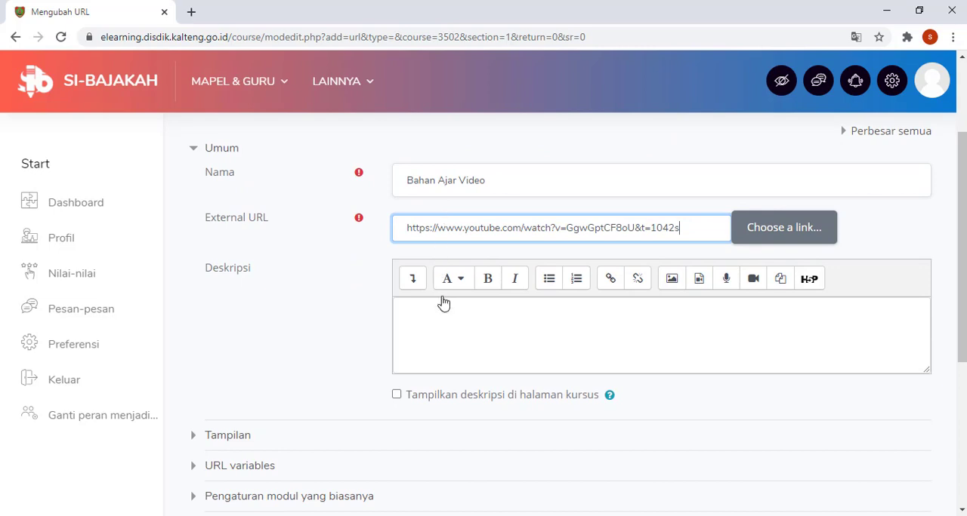
{"action": "left_click", "coordinate": [443, 318]}
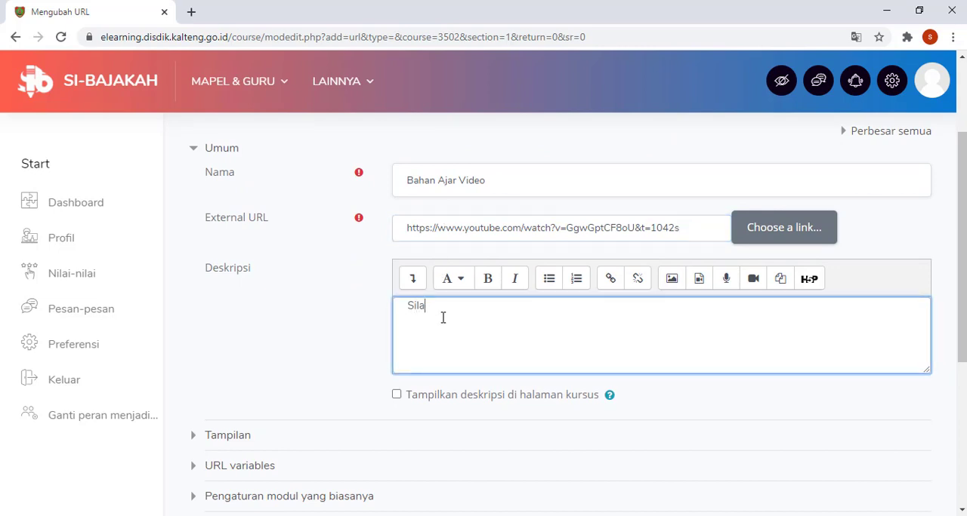
{"action": "type", "text": "Silahkan simak Video Berikut"}
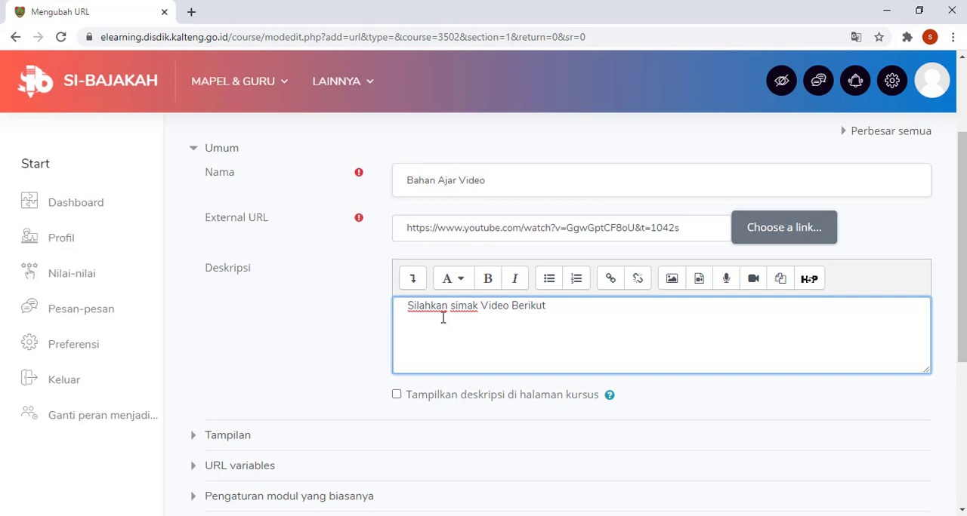
{"action": "left_click", "coordinate": [479, 399]}
Step: Set the URL resource's display to Ditanamkan, then save it and return to the course
{"action": "scroll", "coordinate": [464, 401], "scroll_direction": "down", "scroll_amount": 2}
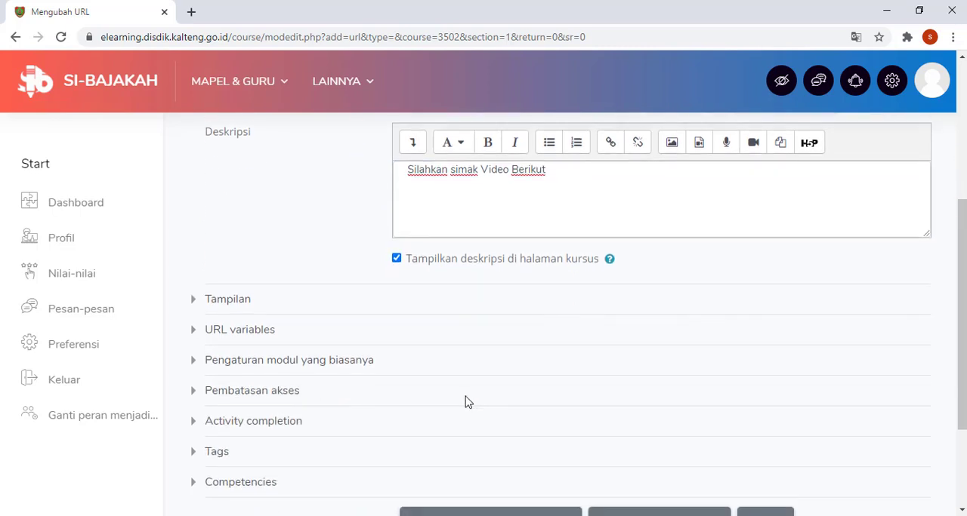
{"action": "left_click", "coordinate": [239, 300]}
{"action": "left_click", "coordinate": [427, 327]}
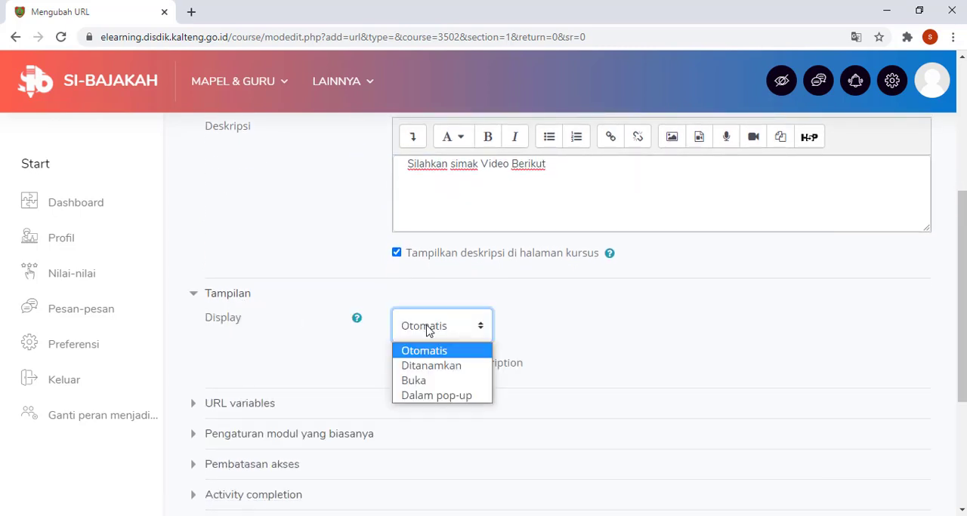
{"action": "left_click", "coordinate": [436, 369]}
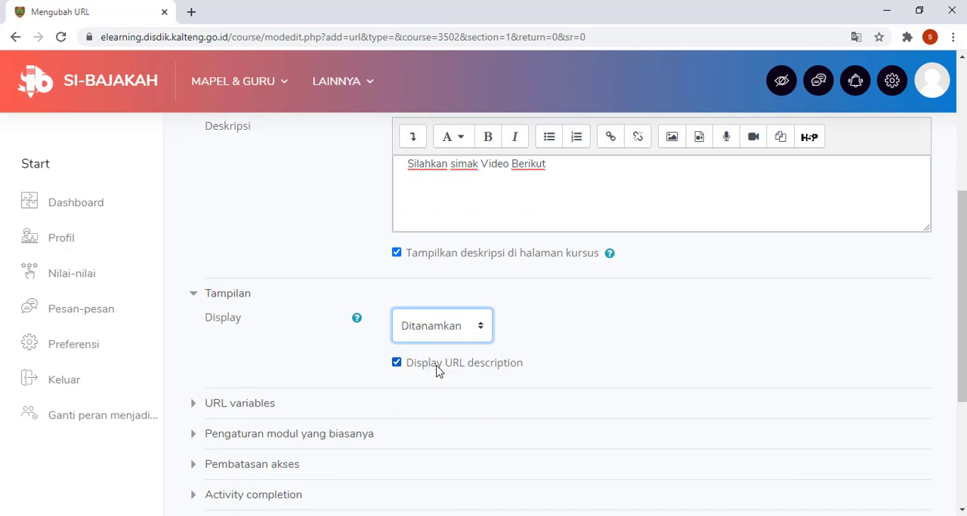
{"action": "scroll", "coordinate": [437, 370], "scroll_direction": "down", "scroll_amount": 3}
{"action": "left_click", "coordinate": [468, 379]}
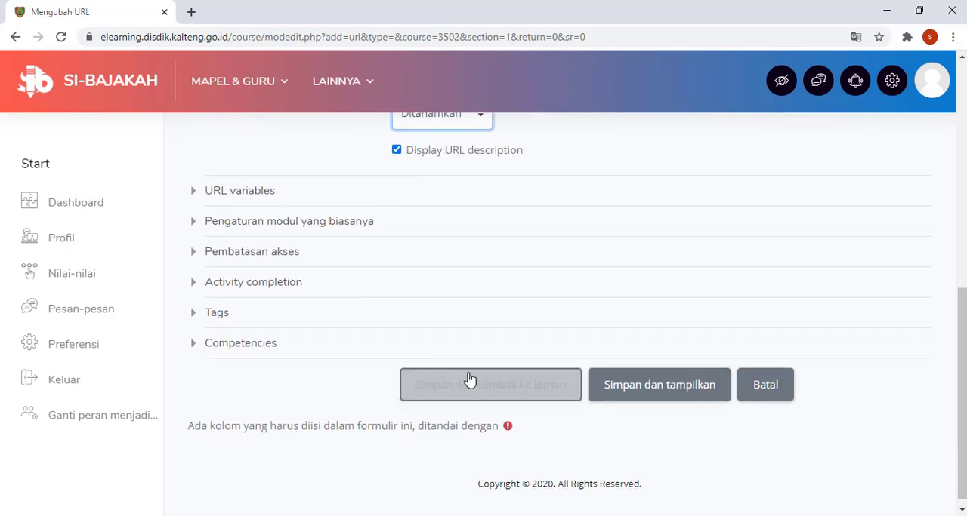
{"action": "left_click", "coordinate": [533, 393]}
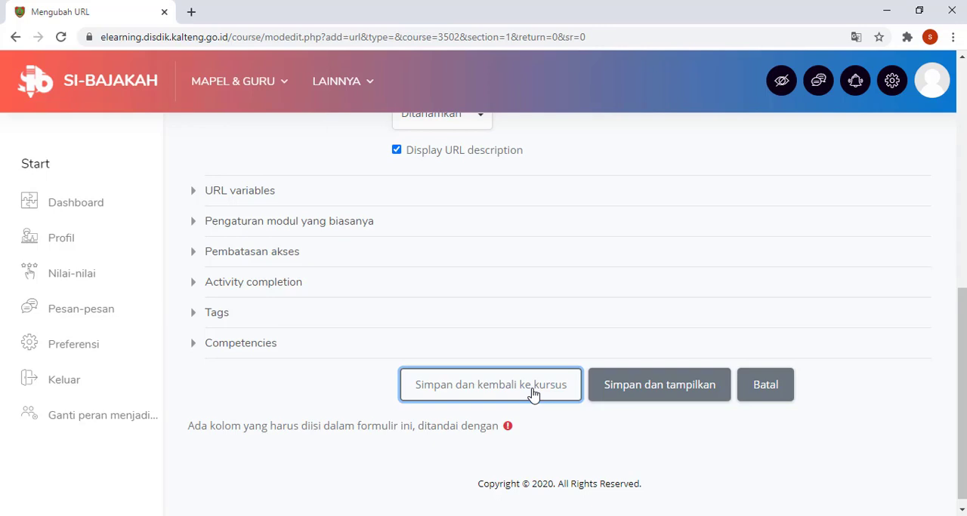
{"action": "left_click", "coordinate": [533, 394]}
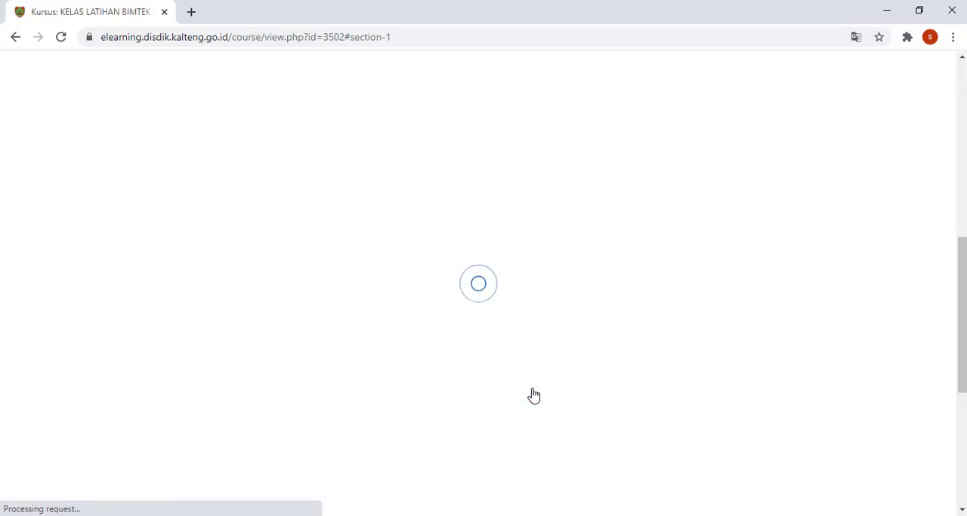
Step: Expand BAHASA INGGRIS TOPIK 1 and open Bahan Ajar Video to check the embedded video and its description
{"action": "scroll", "coordinate": [533, 394], "scroll_direction": "up", "scroll_amount": 2}
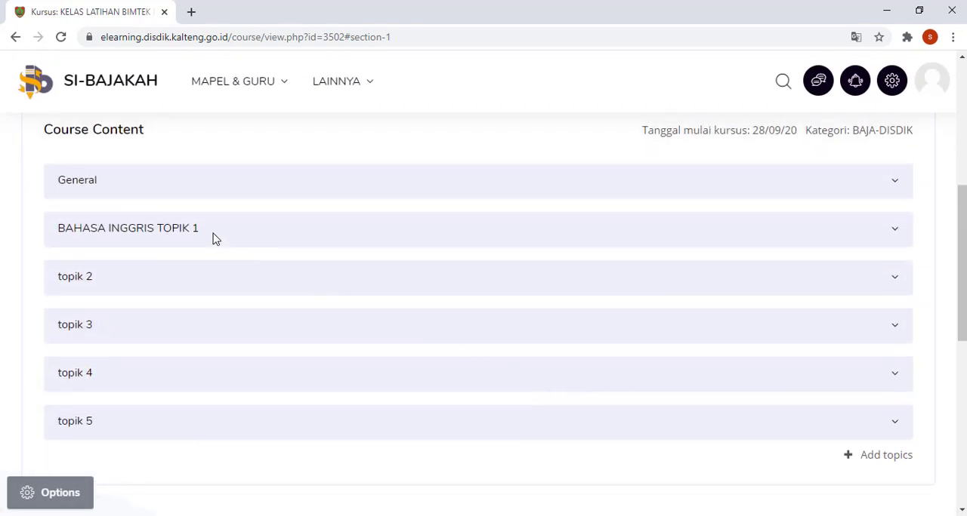
{"action": "left_click", "coordinate": [214, 238]}
{"action": "scroll", "coordinate": [249, 275], "scroll_direction": "down", "scroll_amount": 2}
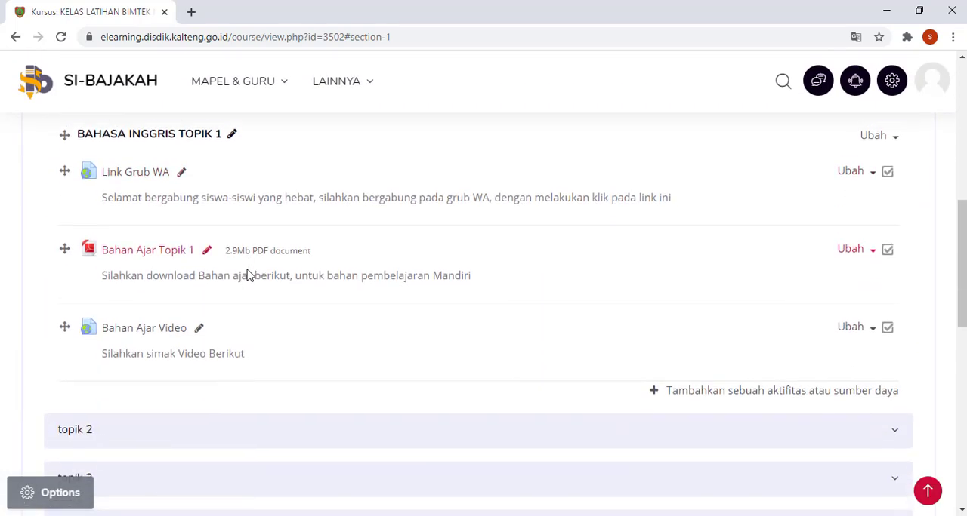
{"action": "left_click", "coordinate": [162, 324]}
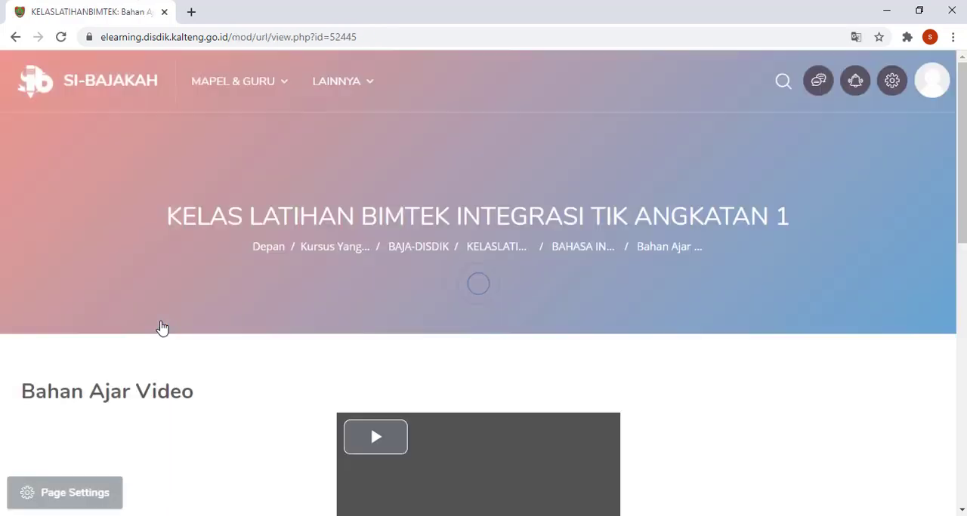
{"action": "scroll", "coordinate": [389, 340], "scroll_direction": "down", "scroll_amount": 1}
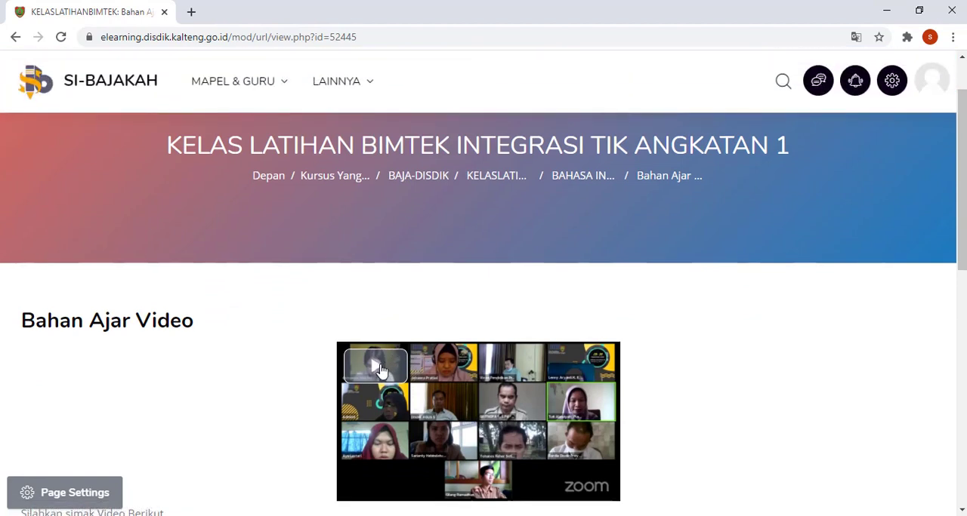
{"action": "scroll", "coordinate": [381, 370], "scroll_direction": "down", "scroll_amount": 1}
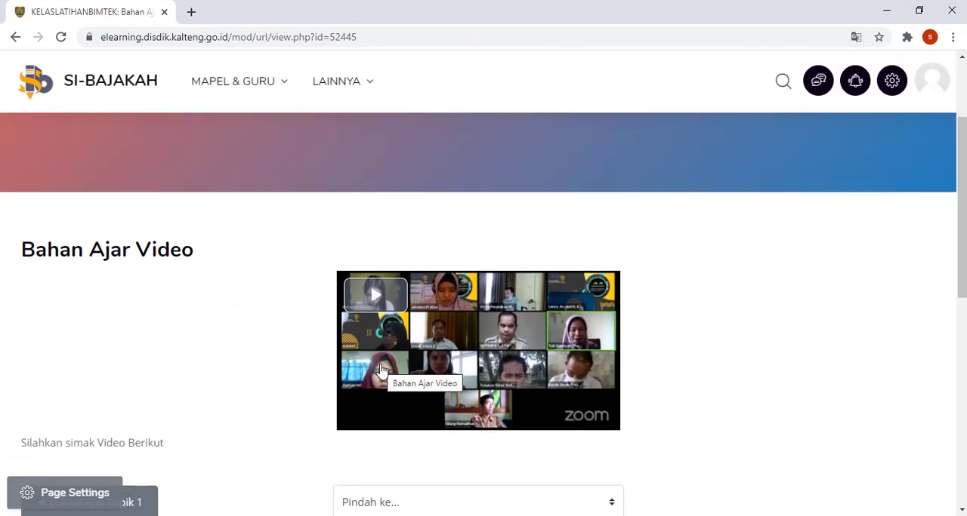